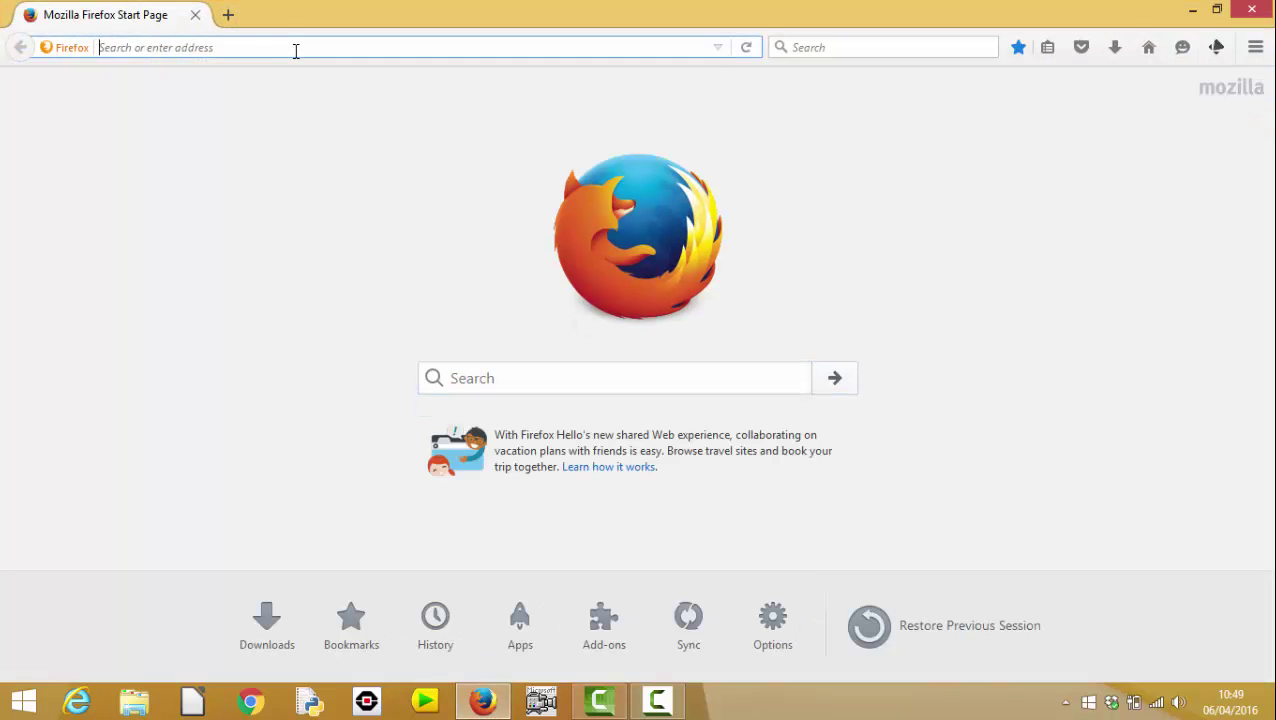
- Open netacad.com and go to the Get Started page for Educators
{"action": "type", "text": "netacad.com/"}
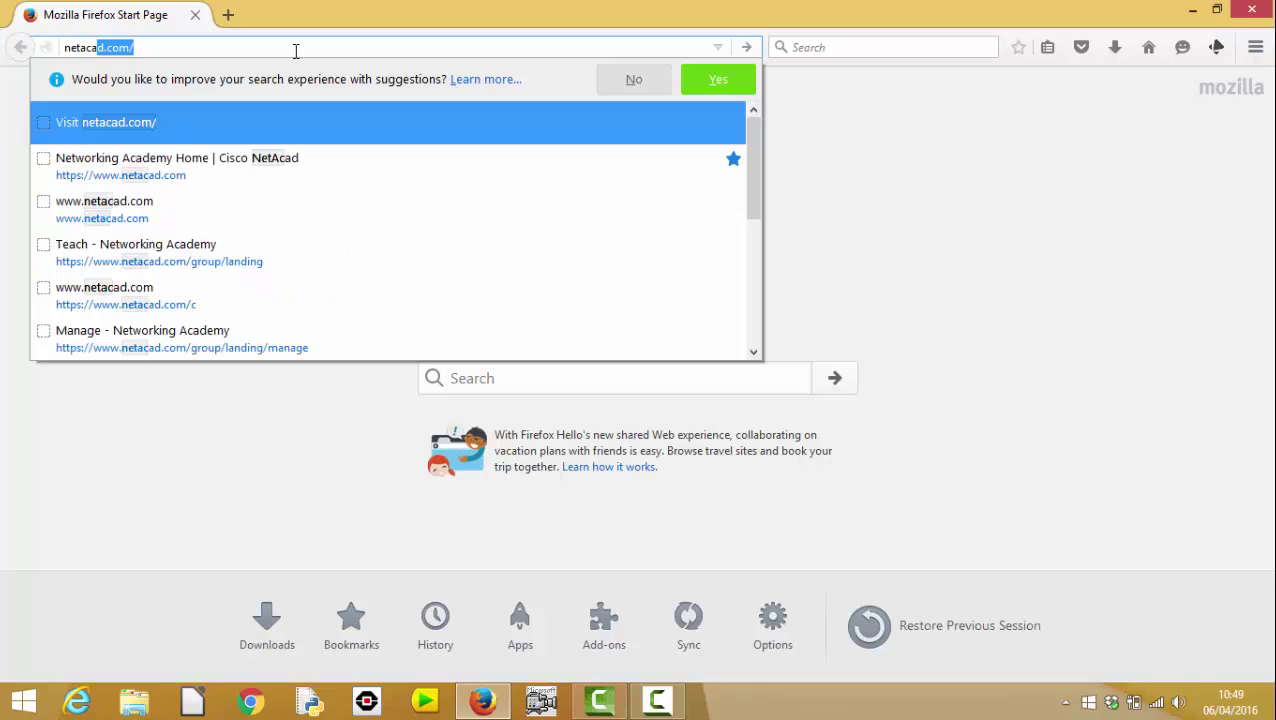
{"action": "key", "text": "Return"}
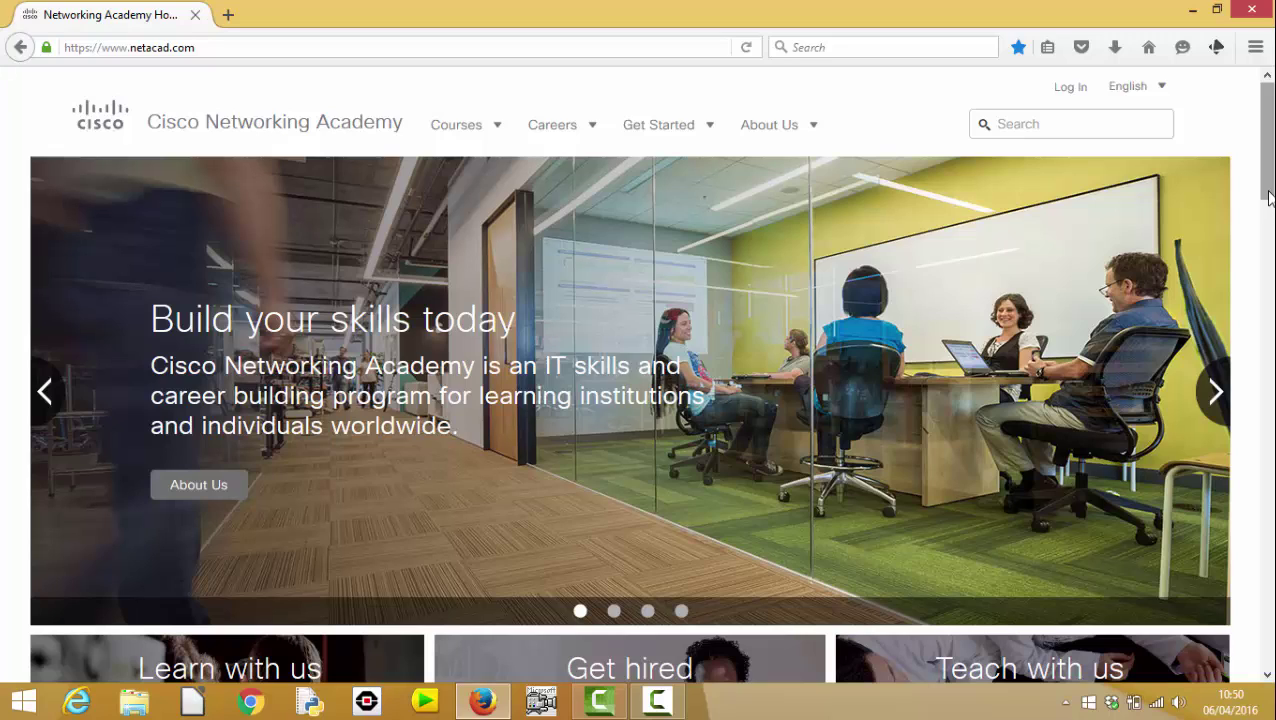
{"action": "left_click_drag", "start_coordinate": [1268, 197], "coordinate": [1202, 612]}
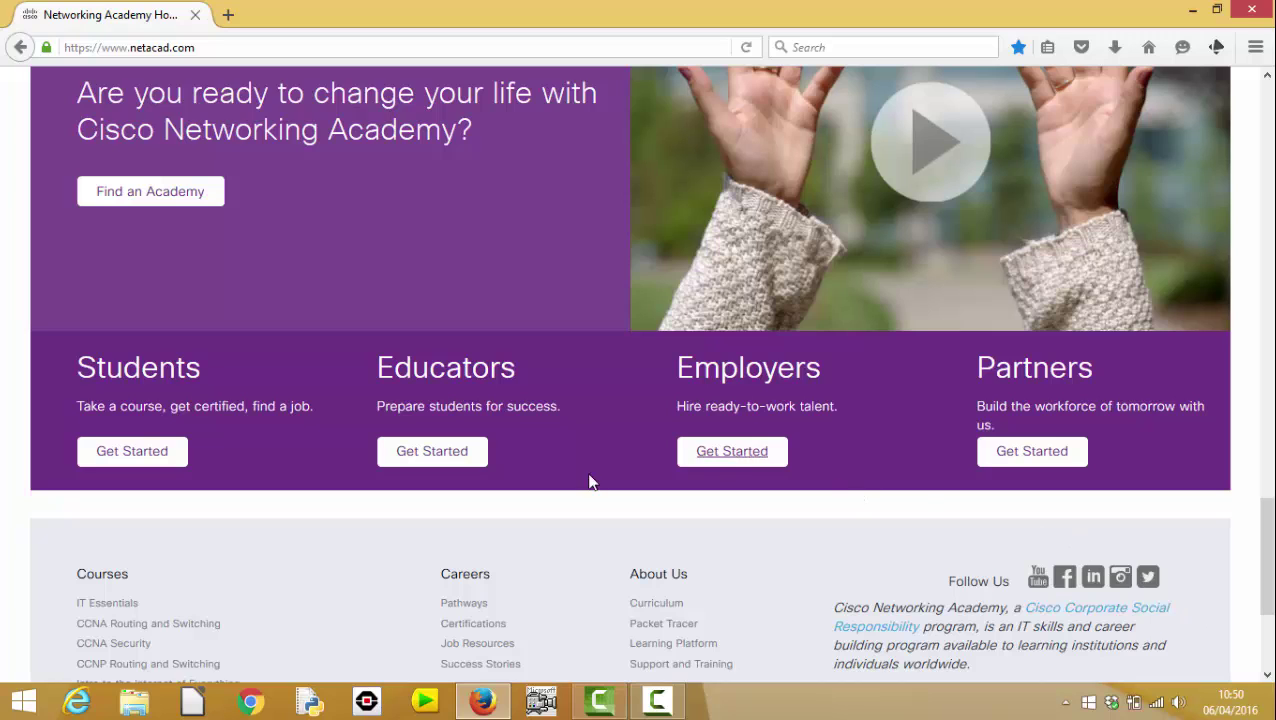
{"action": "left_click", "coordinate": [431, 452]}
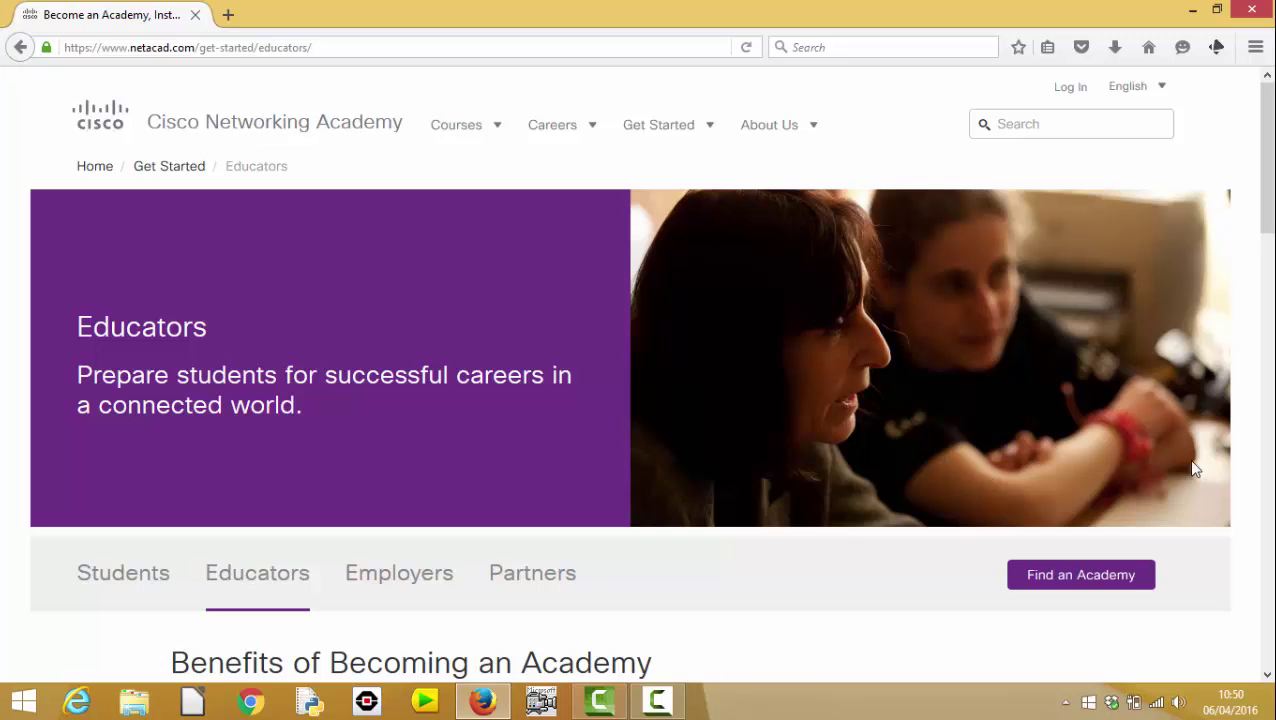
- Open the Become an Academy sign-up form from the Next Steps section of the Educators page
{"action": "left_click_drag", "start_coordinate": [1268, 186], "coordinate": [1238, 305]}
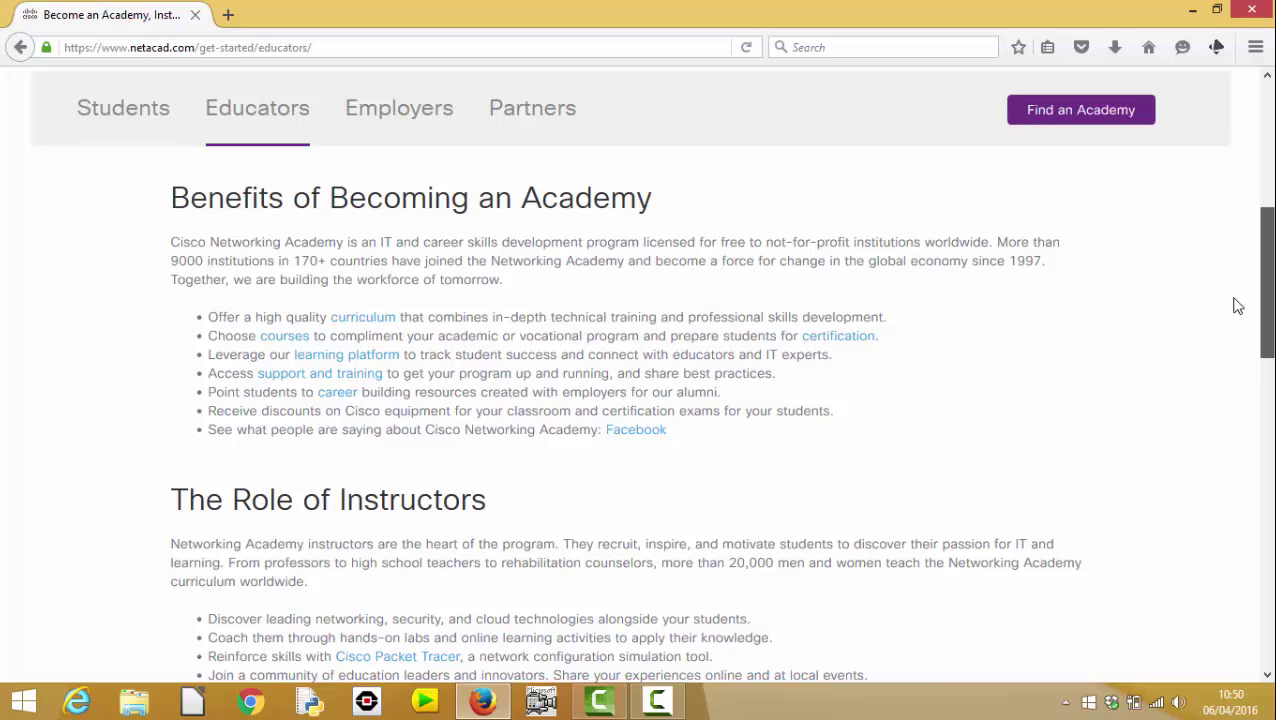
{"action": "left_click_drag", "start_coordinate": [1238, 305], "coordinate": [1210, 519]}
{"action": "scroll", "coordinate": [1206, 525], "scroll_direction": "down", "scroll_amount": 1}
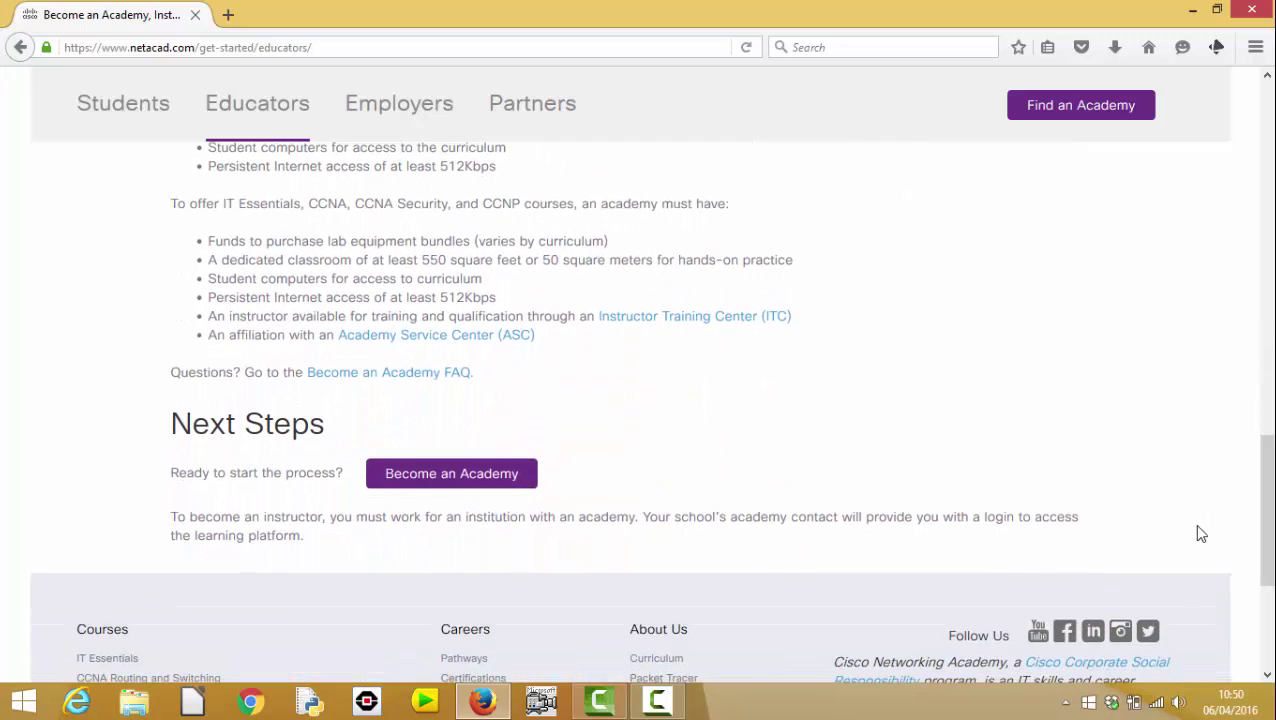
{"action": "left_click", "coordinate": [471, 470]}
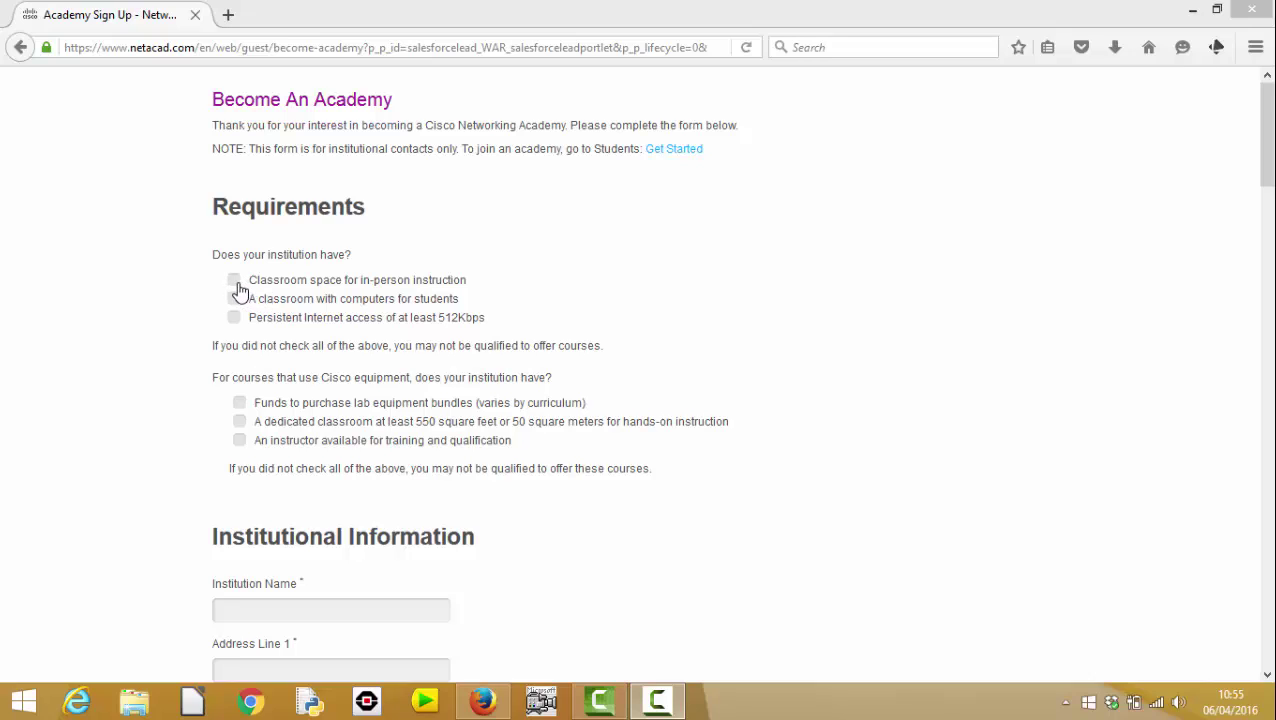
- Mark the requirements for classroom space, a classroom with computers, 512Kbps Internet access, and a dedicated classroom of at least 550 square feet as met
{"action": "left_click", "coordinate": [235, 285]}
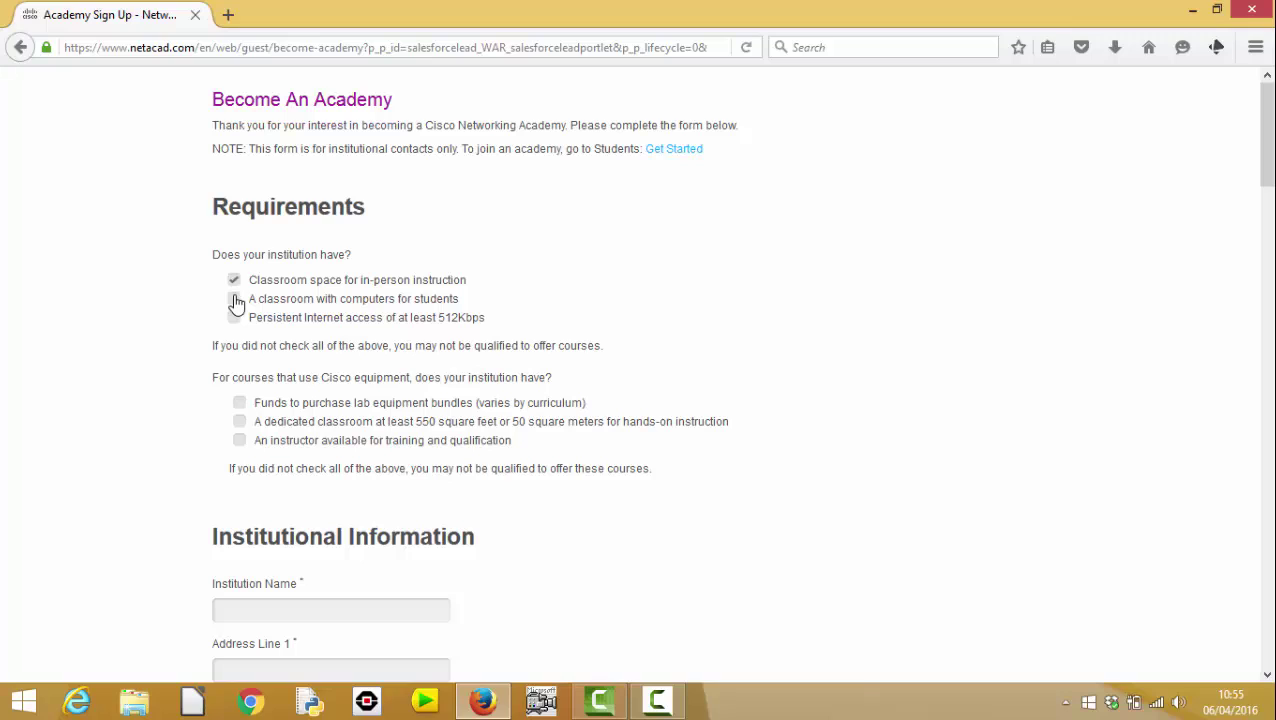
{"action": "left_click", "coordinate": [235, 300]}
{"action": "left_click", "coordinate": [236, 320]}
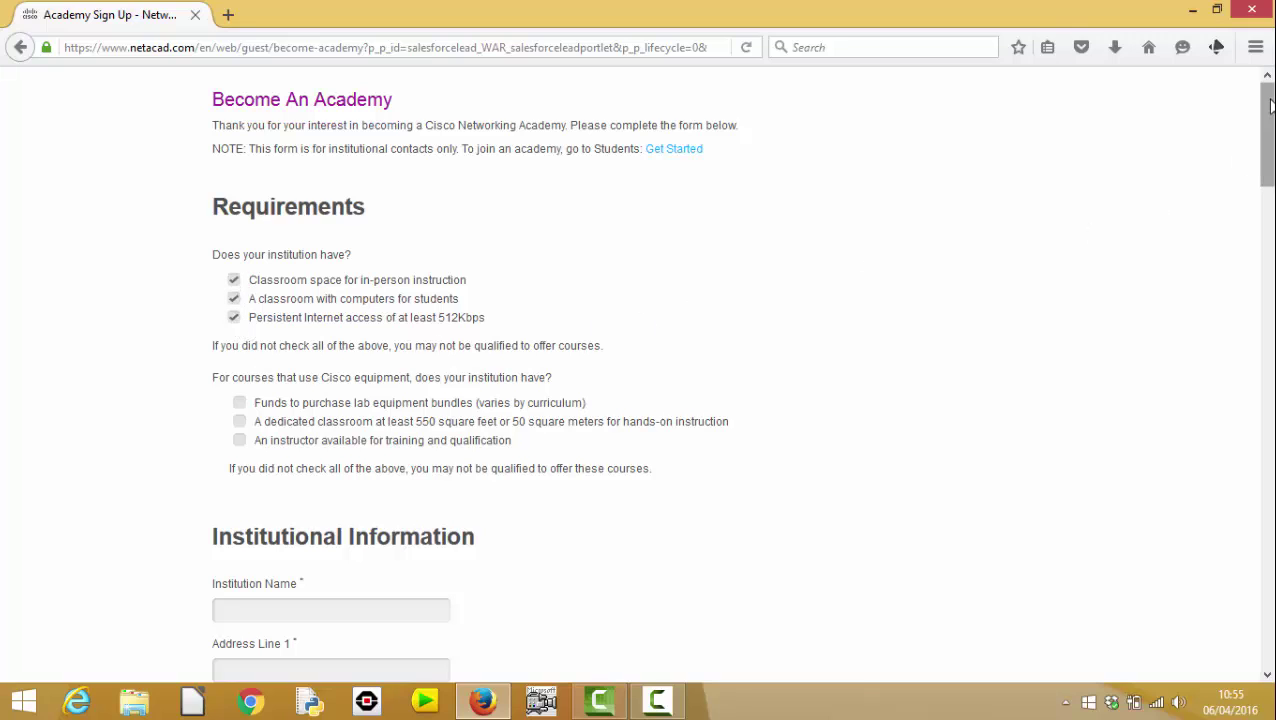
{"action": "left_click_drag", "start_coordinate": [1270, 107], "coordinate": [1270, 127]}
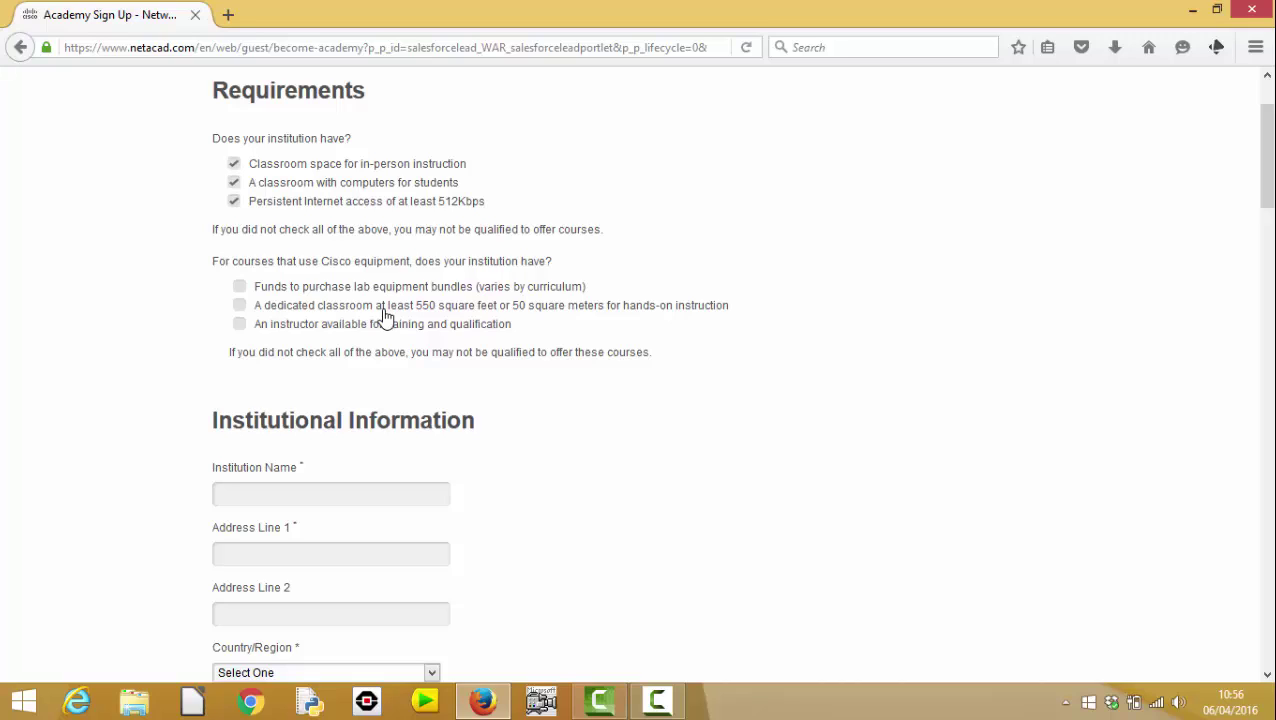
{"action": "left_click", "coordinate": [383, 312]}
- Enter Heartlands Academy as the institution name in the Institutional Information section
{"action": "left_click_drag", "start_coordinate": [1269, 188], "coordinate": [1268, 218]}
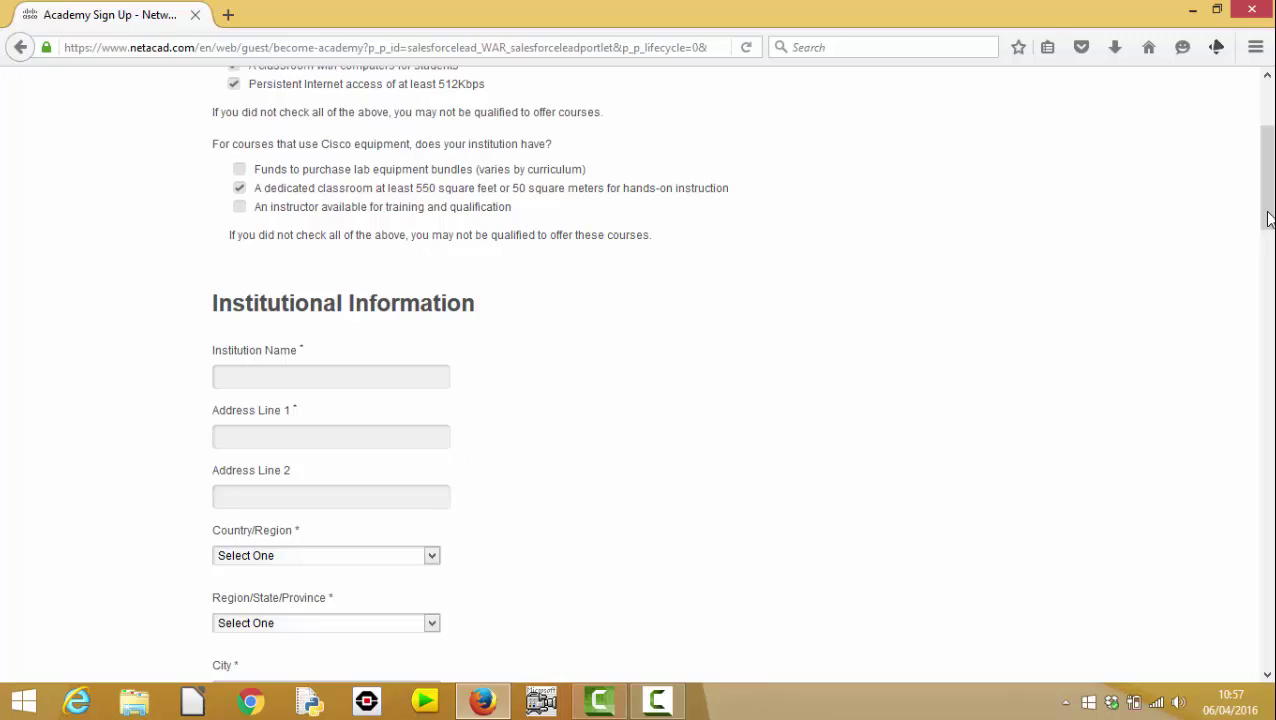
{"action": "left_click_drag", "start_coordinate": [1268, 218], "coordinate": [1267, 230]}
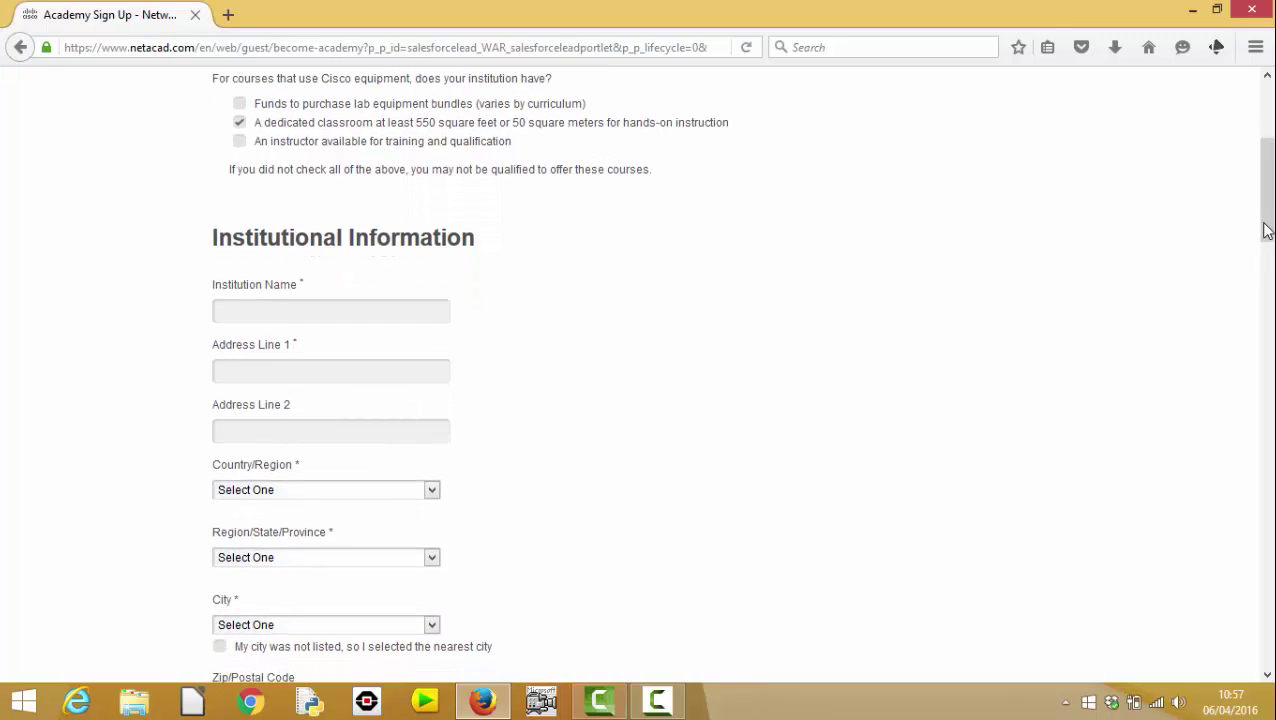
{"action": "left_click", "coordinate": [335, 314]}
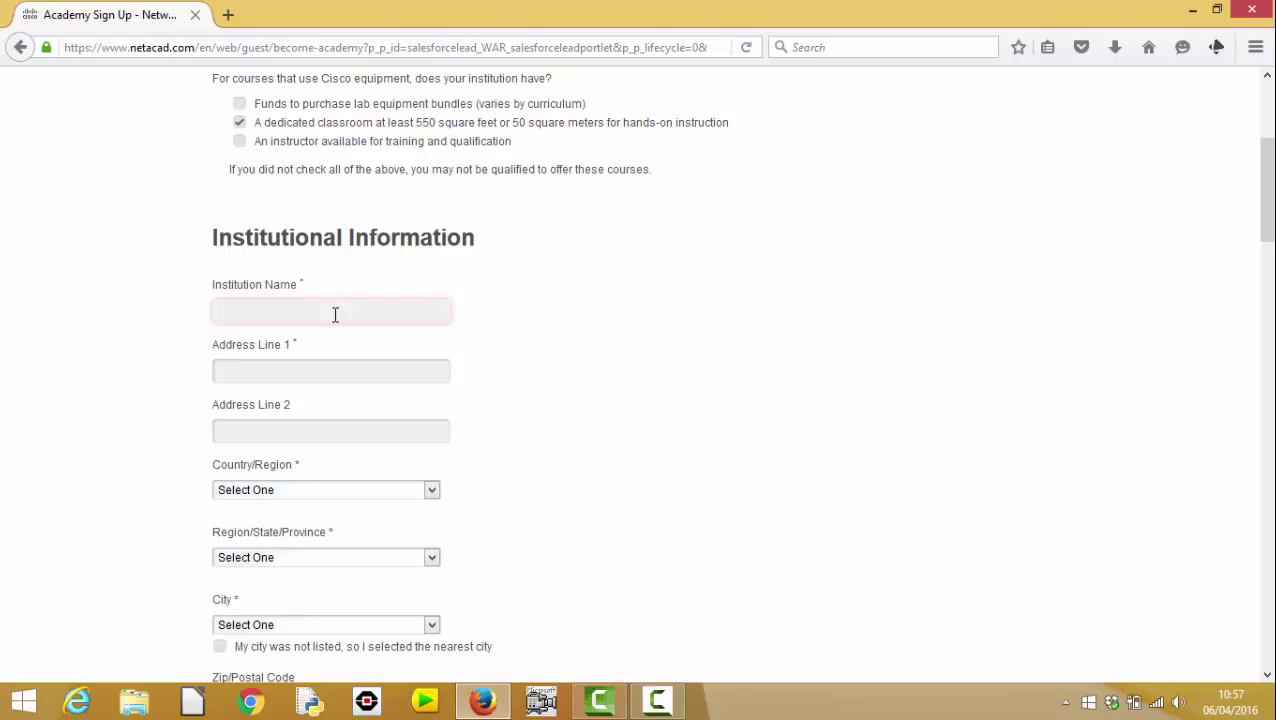
{"action": "type", "text": "H"}
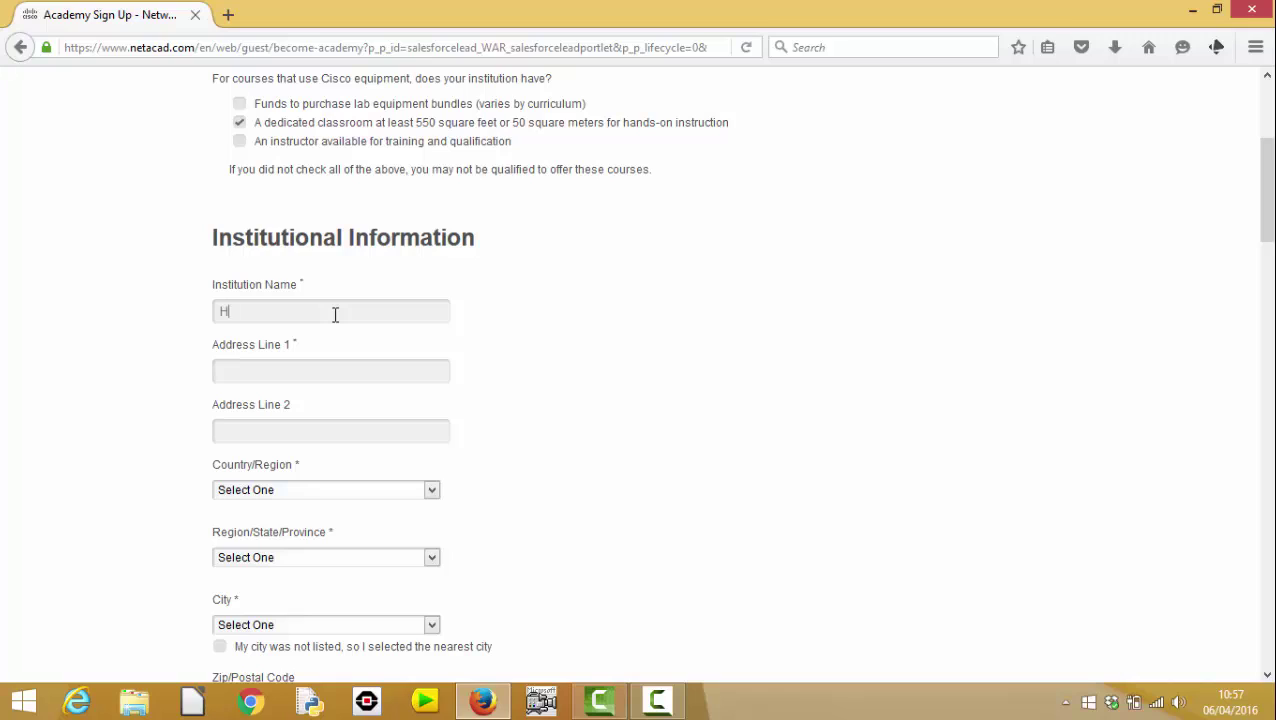
{"action": "type", "text": "earet"}
{"action": "key", "text": "BackSpace"}
{"action": "key", "text": "BackSpace"}
{"action": "key", "text": "BackSpace"}
{"action": "type", "text": "artlands academy"}
{"action": "left_click", "coordinate": [287, 312]}
{"action": "key", "text": "BackSpace"}
{"action": "type", "text": "A"}
{"action": "left_click", "coordinate": [280, 366]}
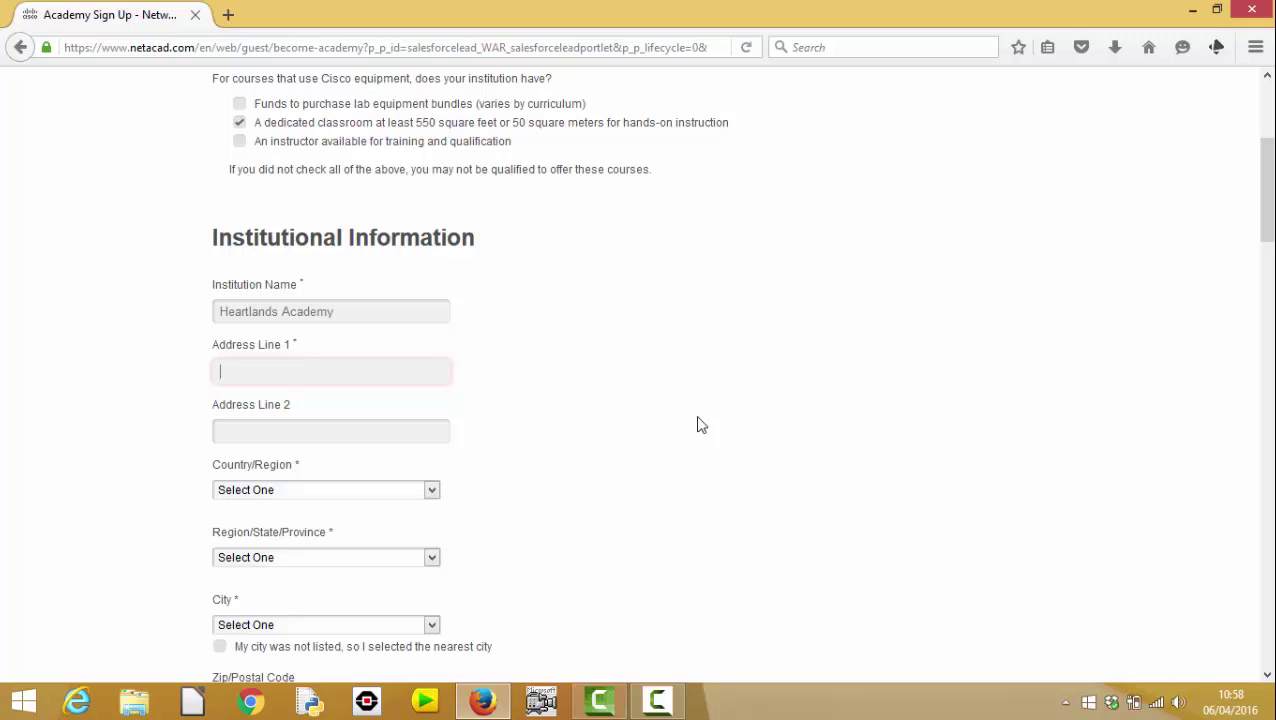
- Set the institution's country to United Kingdom and its region to England
{"action": "left_click_drag", "start_coordinate": [1270, 186], "coordinate": [1259, 240]}
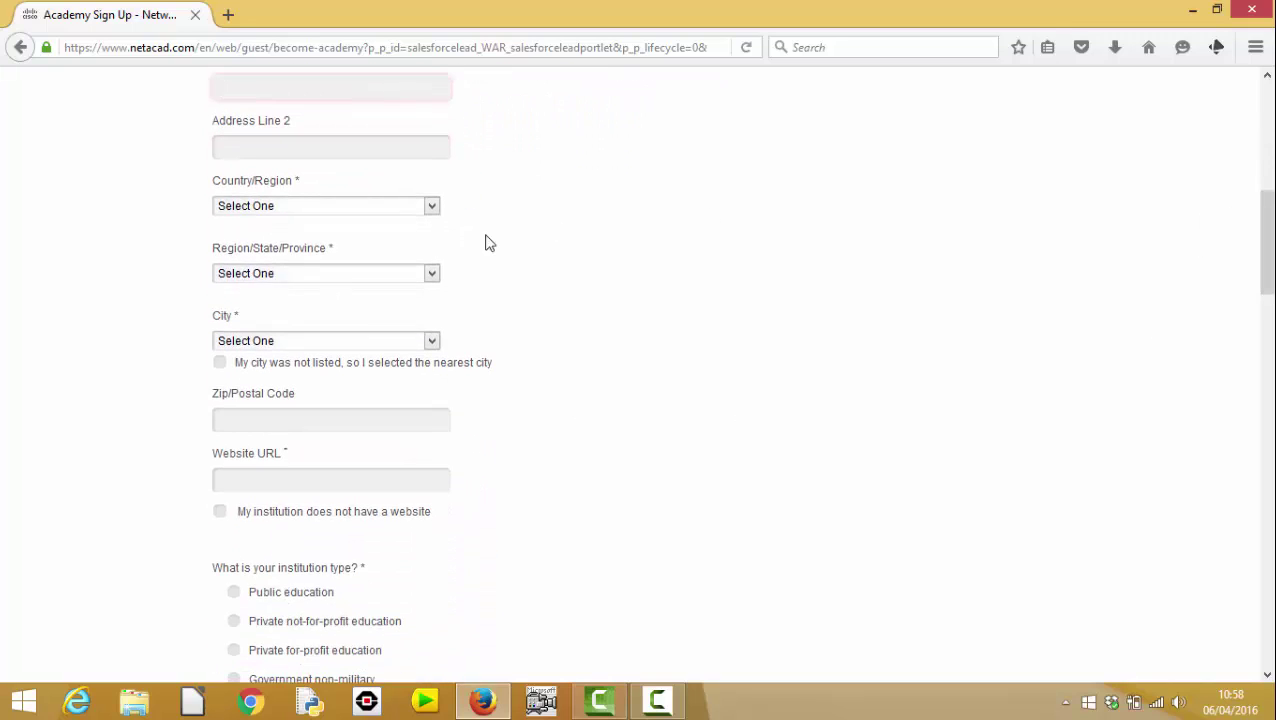
{"action": "left_click", "coordinate": [433, 207]}
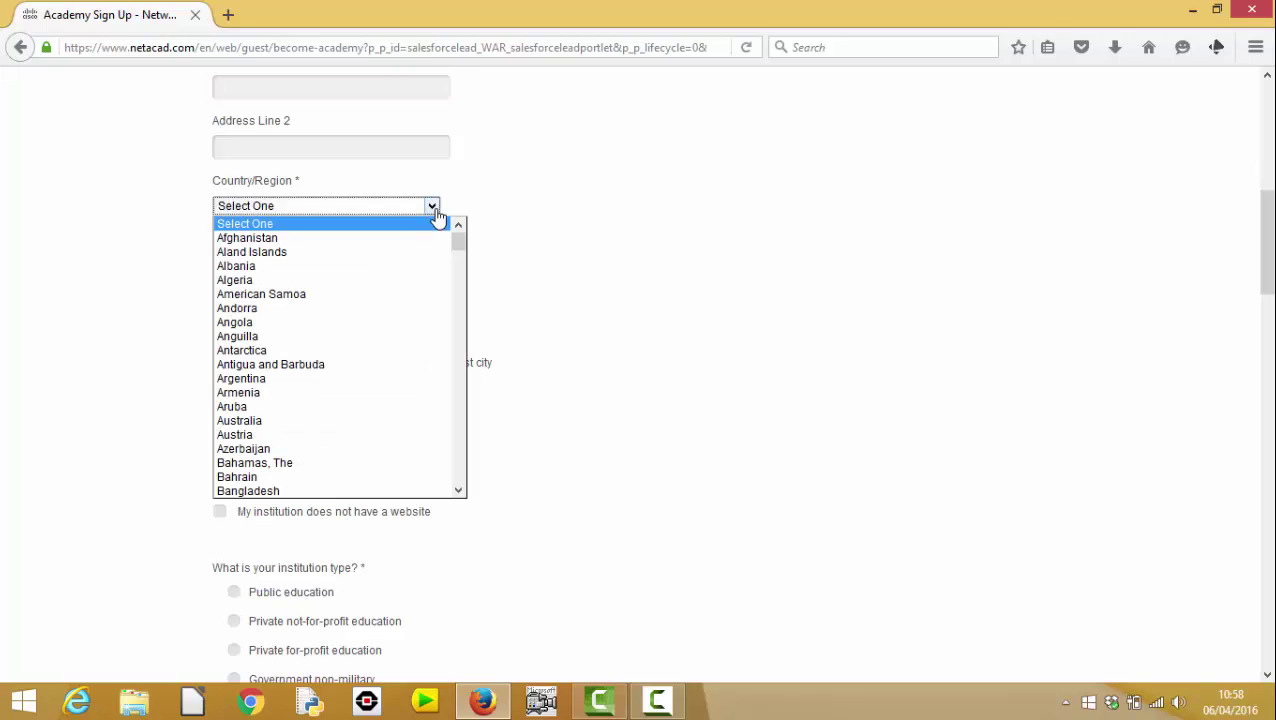
{"action": "key", "text": "u"}
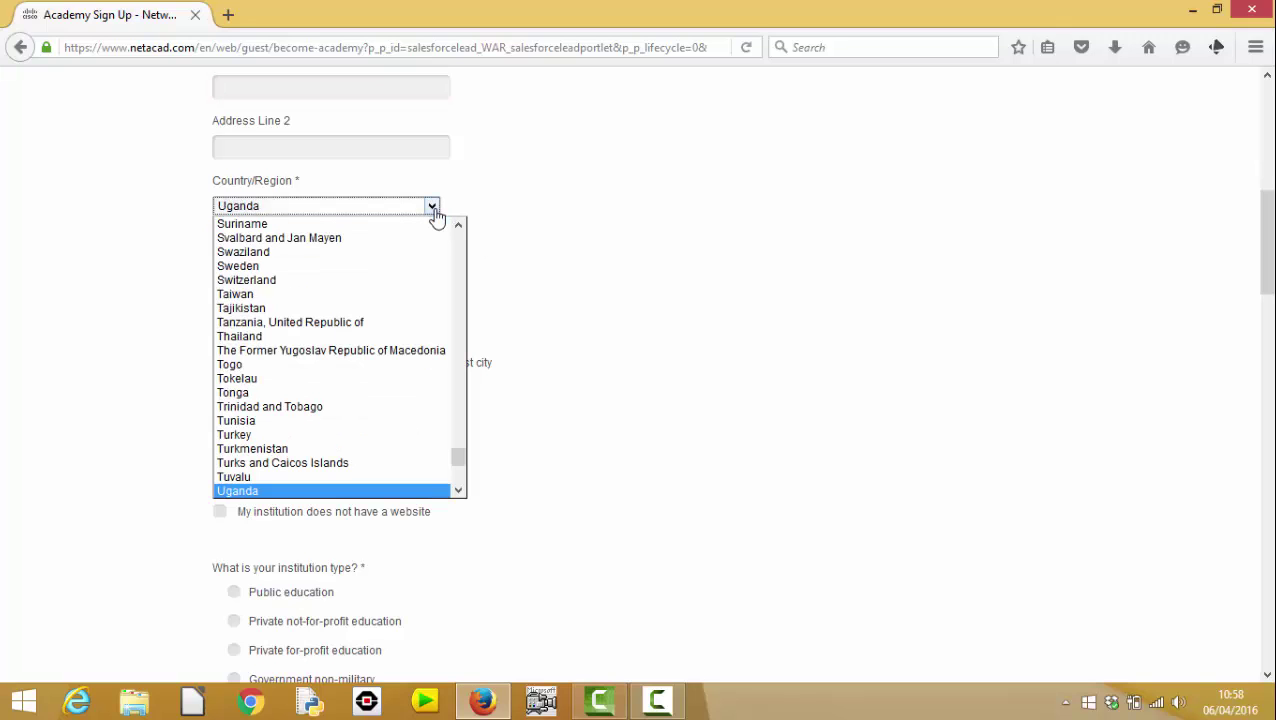
{"action": "left_click", "coordinate": [458, 490]}
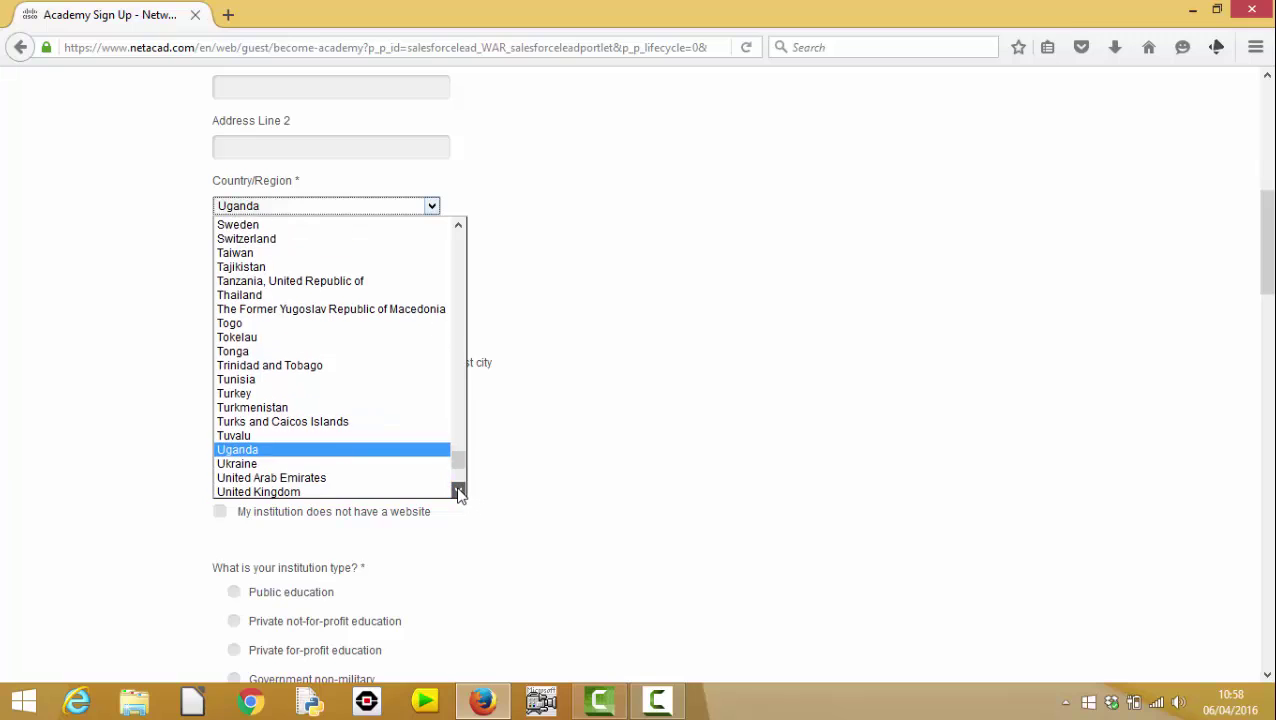
{"action": "left_click", "coordinate": [407, 462]}
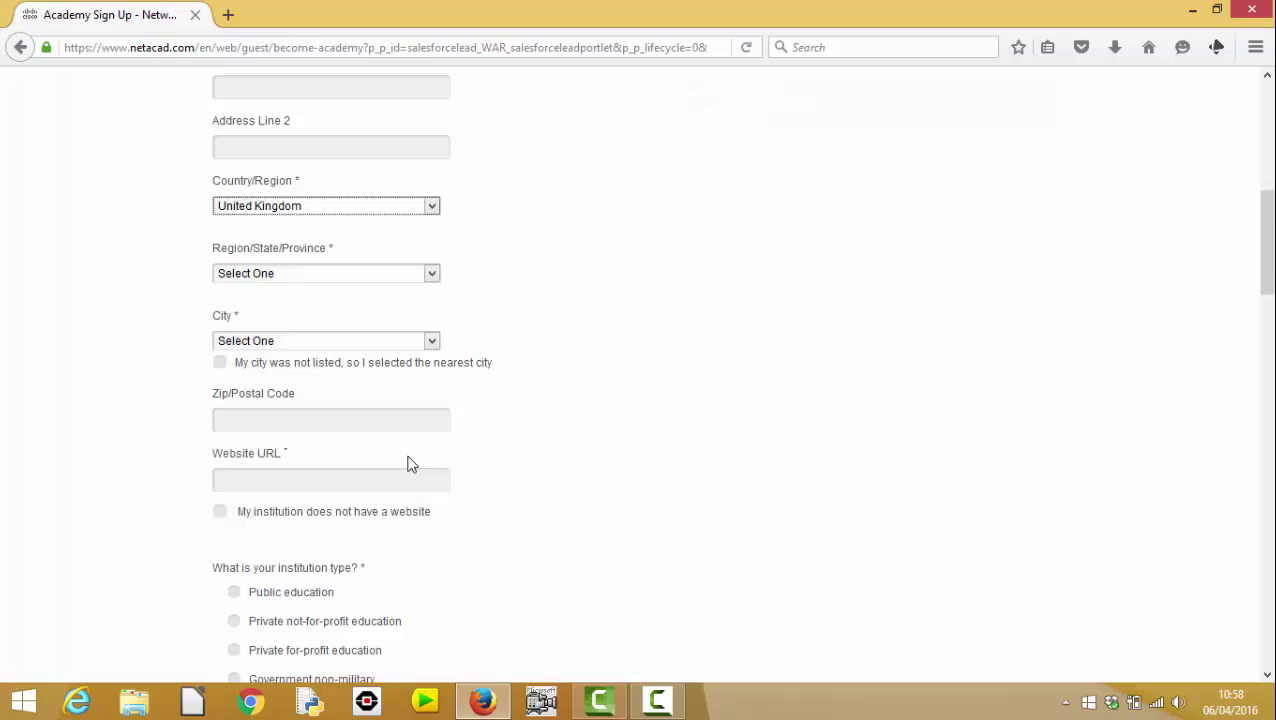
{"action": "left_click", "coordinate": [424, 279]}
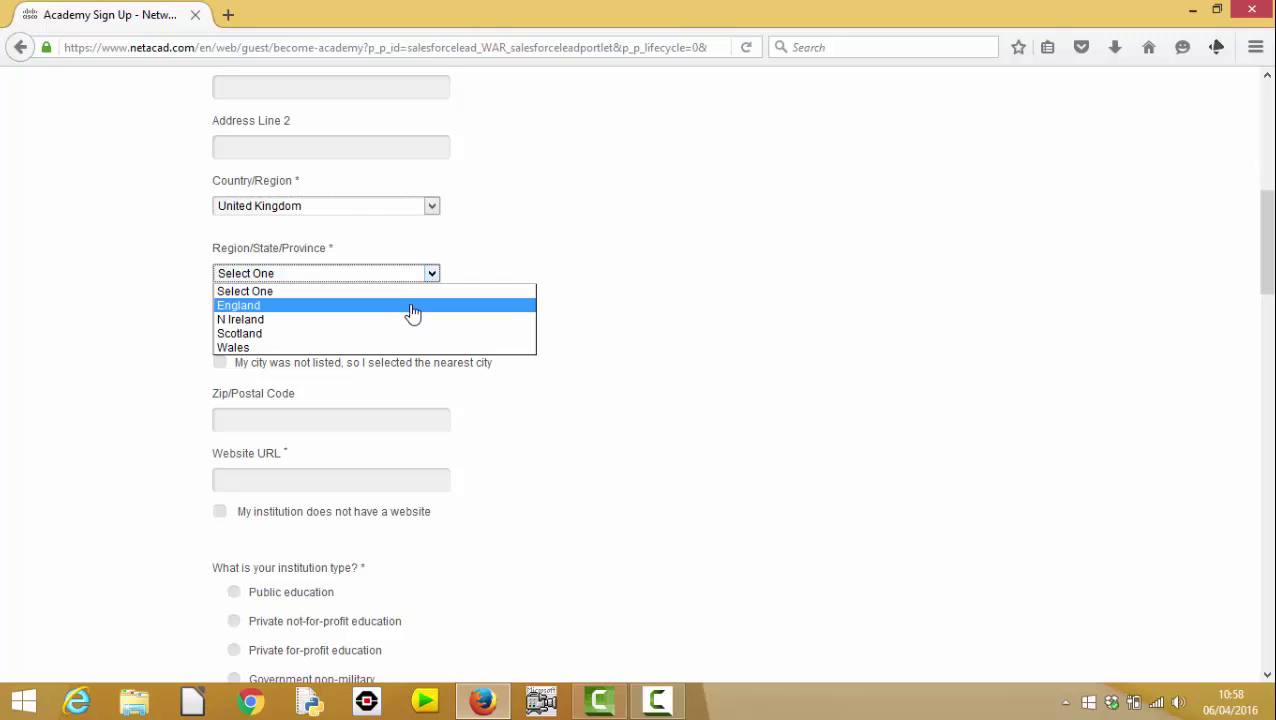
{"action": "left_click", "coordinate": [412, 313]}
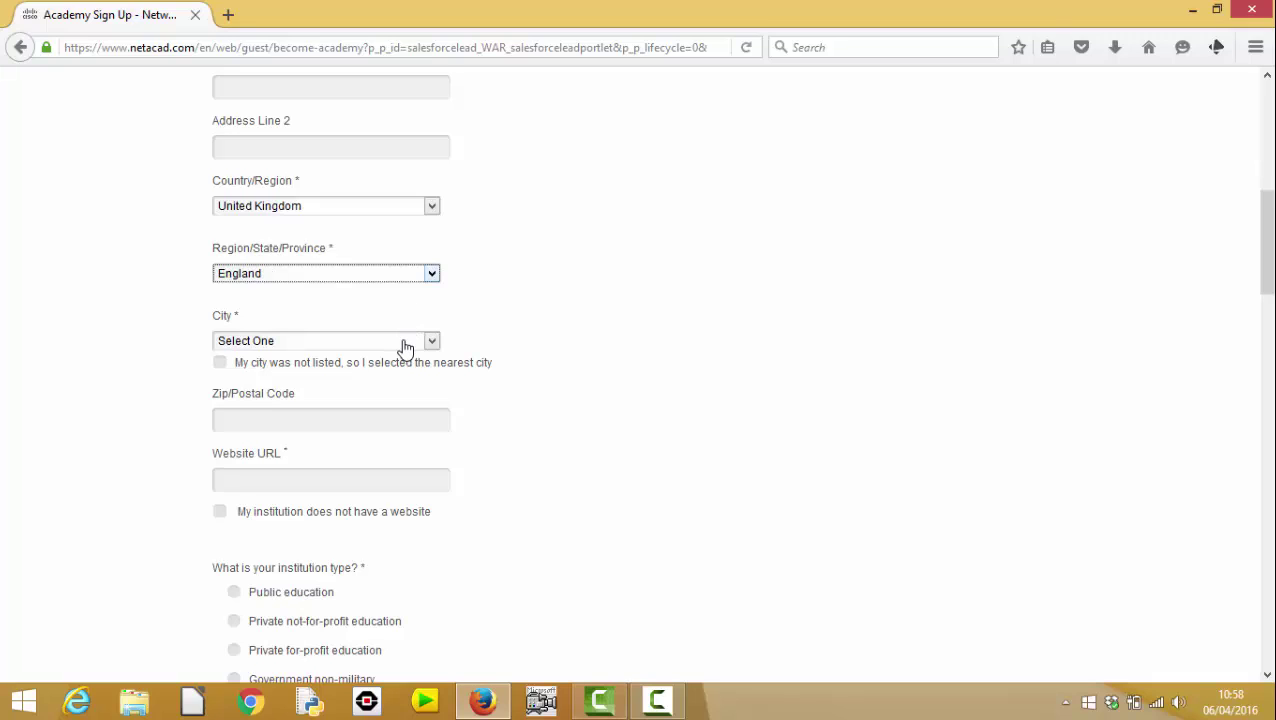
- Reselect England as the region and try to choose a city for the institution
{"action": "left_click", "coordinate": [405, 347]}
{"action": "left_click", "coordinate": [458, 318]}
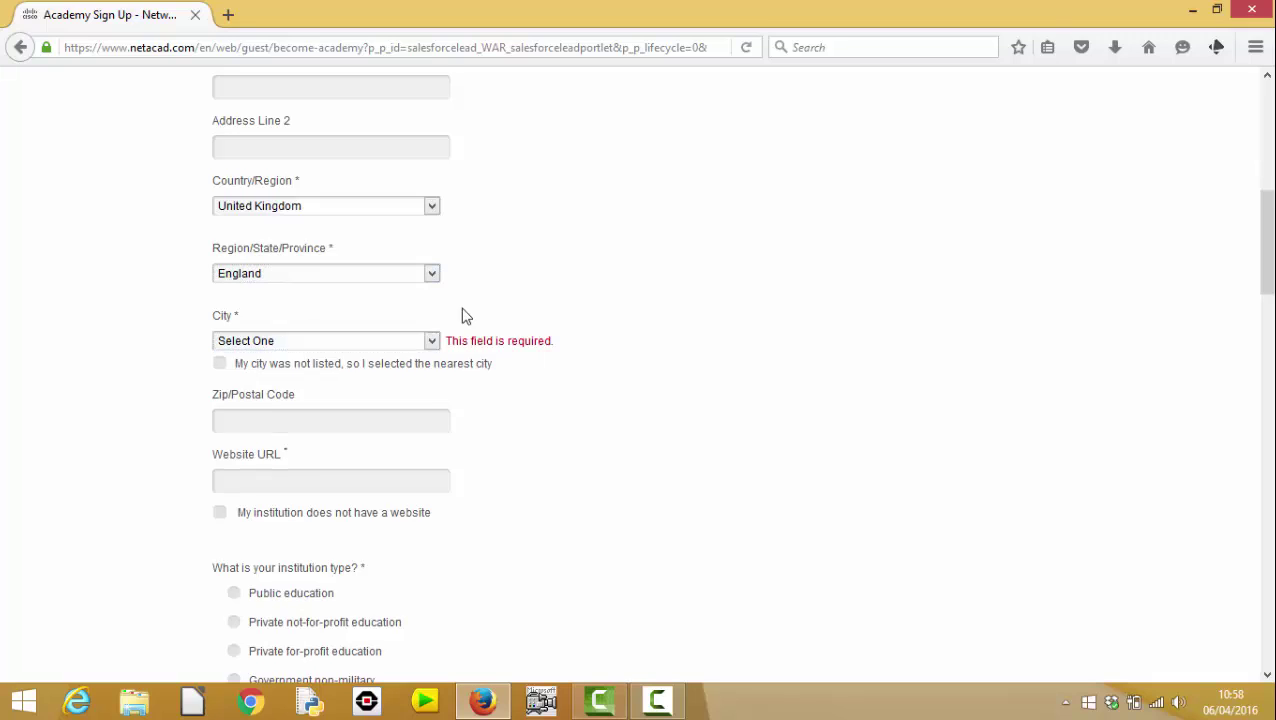
{"action": "left_click", "coordinate": [434, 344]}
{"action": "left_click", "coordinate": [428, 320]}
{"action": "left_click", "coordinate": [365, 276]}
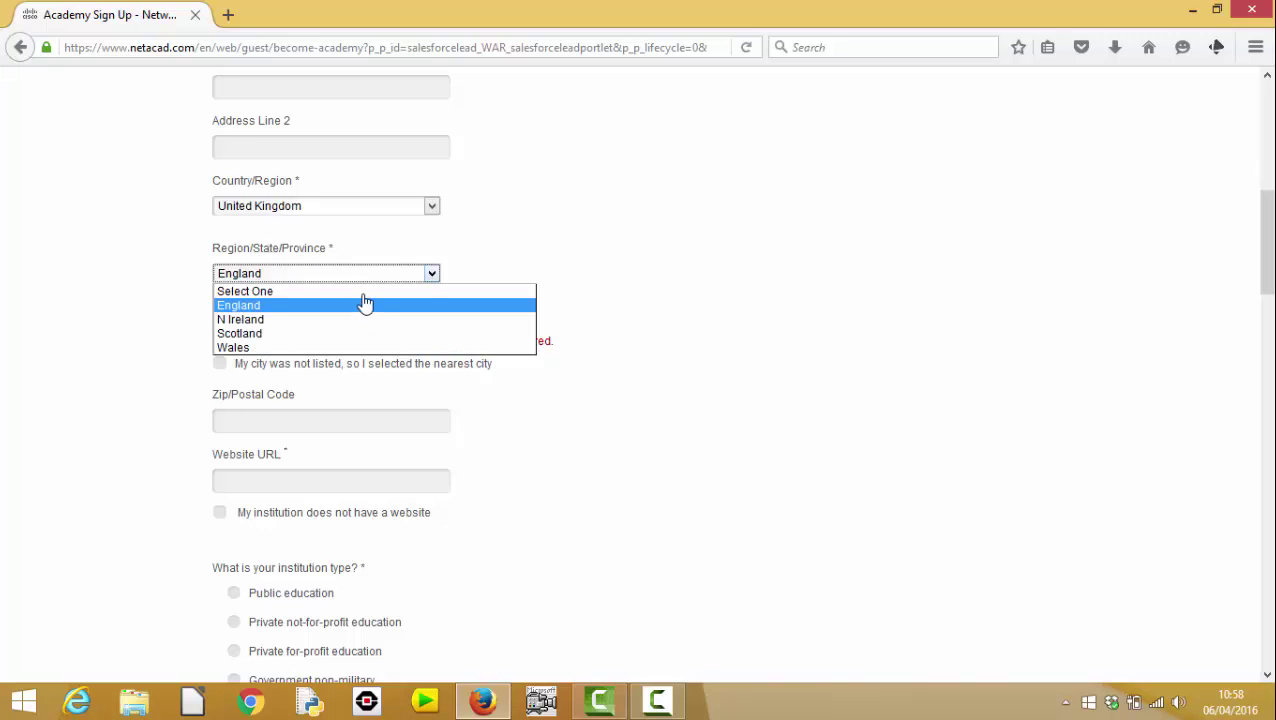
{"action": "left_click", "coordinate": [364, 305]}
{"action": "left_click", "coordinate": [338, 345]}
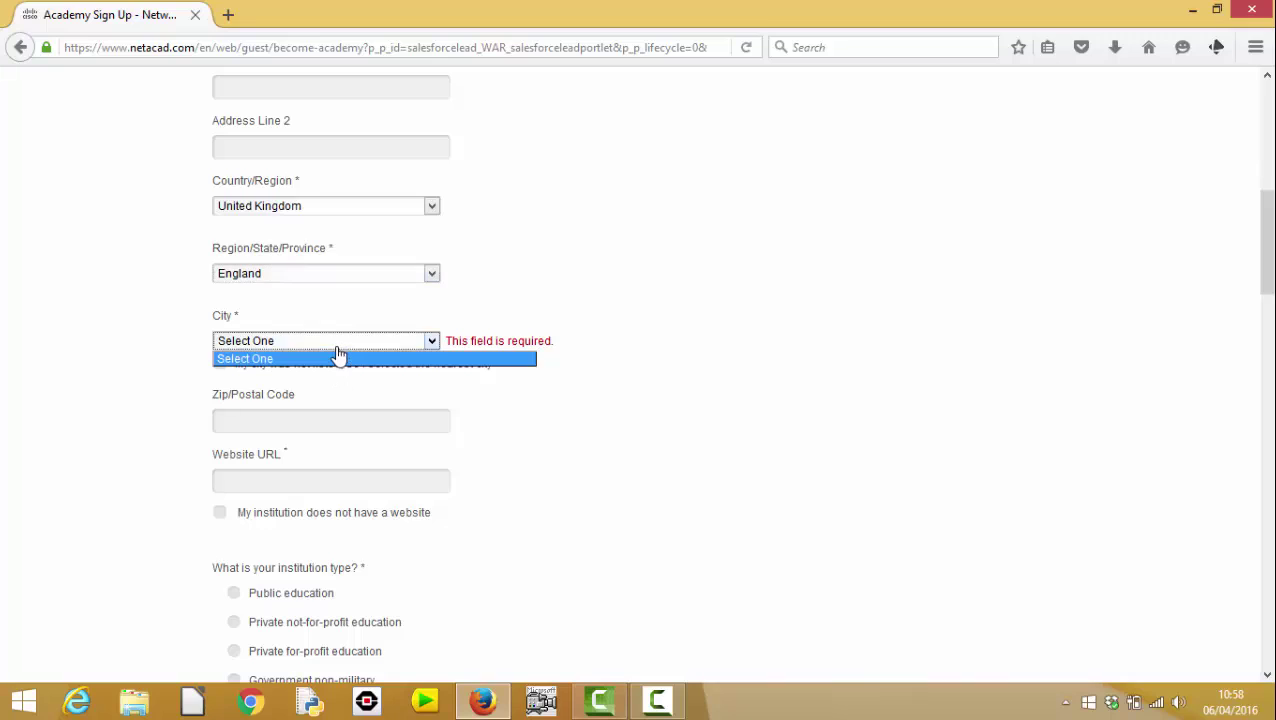
{"action": "left_click", "coordinate": [492, 410]}
{"action": "double_click", "coordinate": [492, 410]}
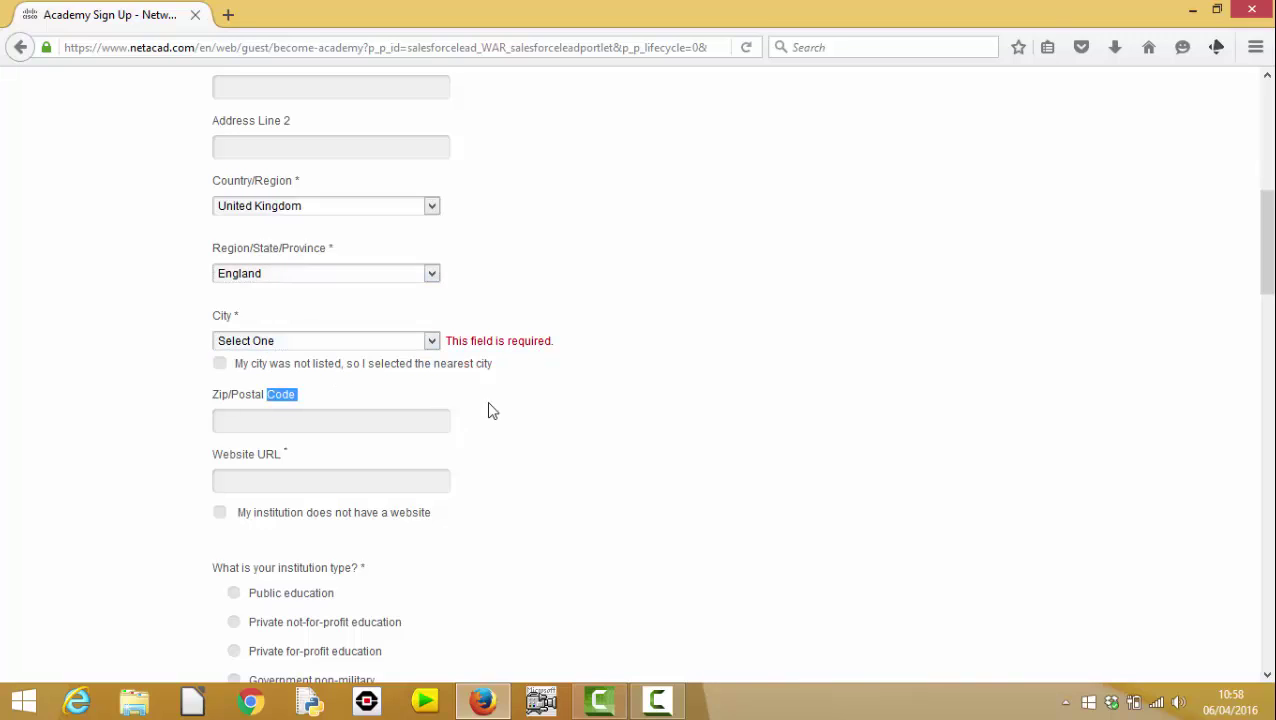
{"action": "left_click", "coordinate": [413, 430]}
- Look through the institution's city list among the names starting with Br and choose Bracewell
{"action": "left_click", "coordinate": [377, 345]}
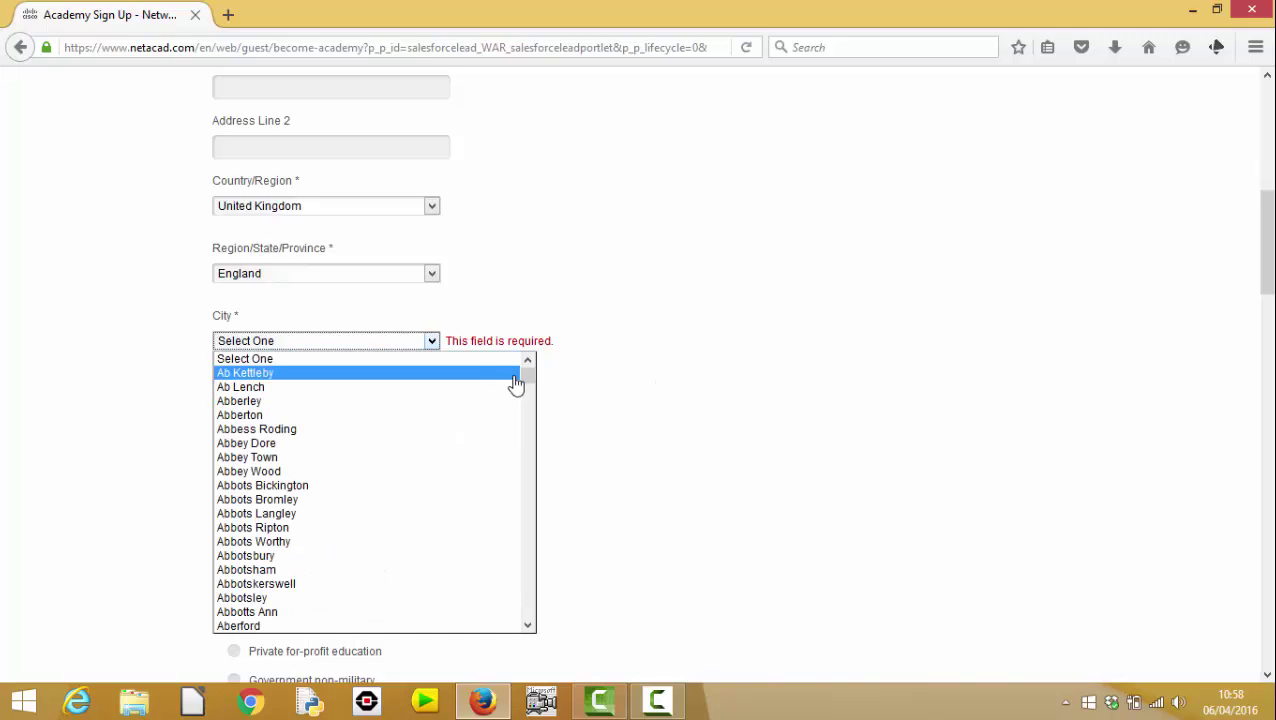
{"action": "left_click_drag", "start_coordinate": [527, 376], "coordinate": [527, 407]}
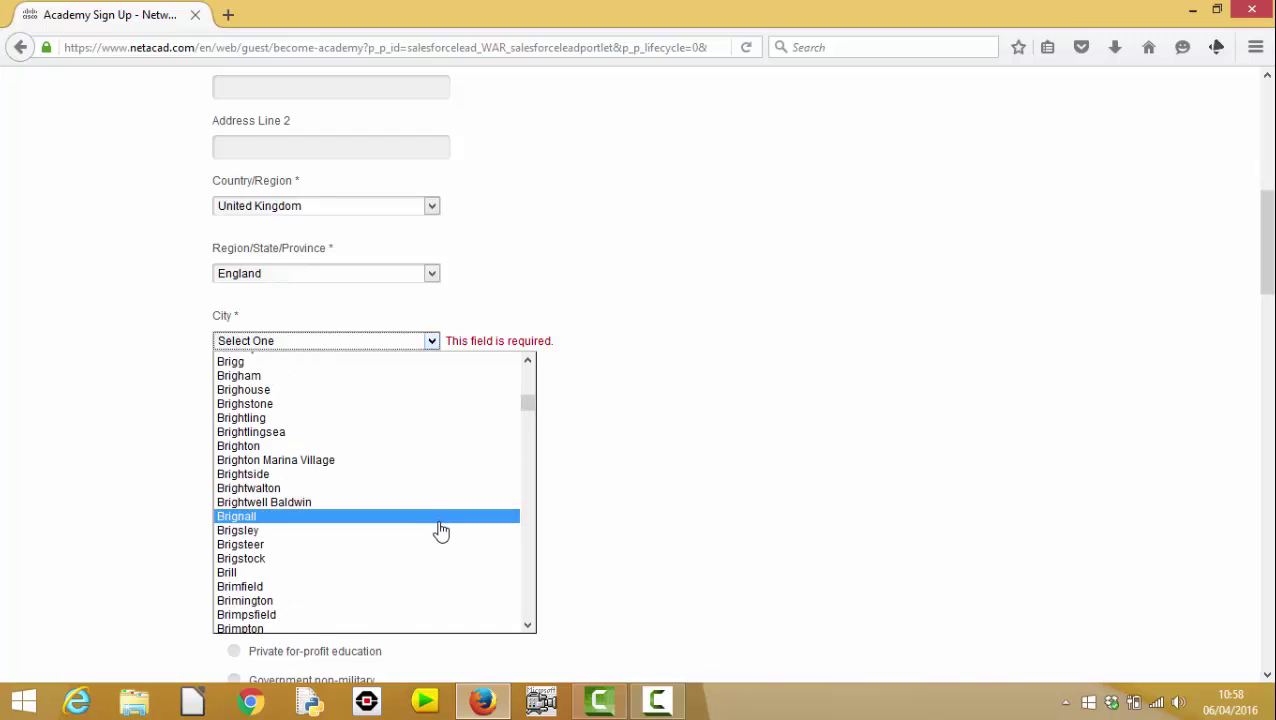
{"action": "left_click", "coordinate": [528, 361]}
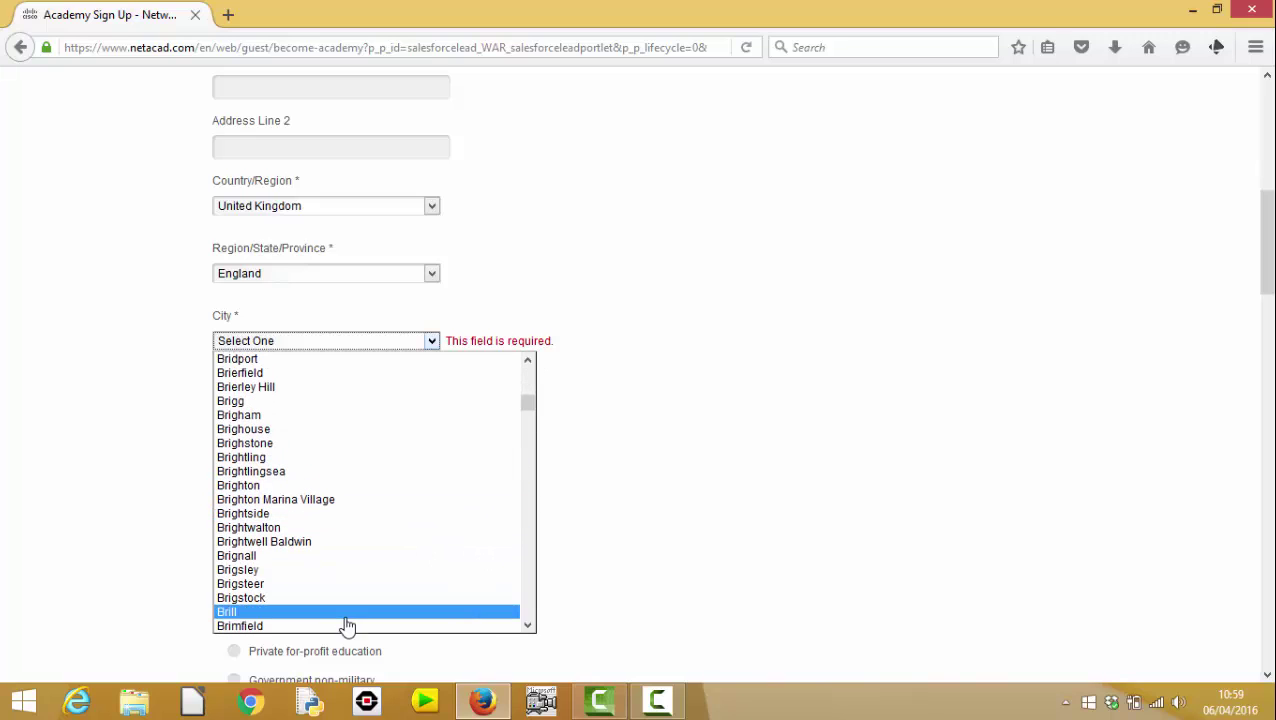
{"action": "left_click", "coordinate": [527, 627]}
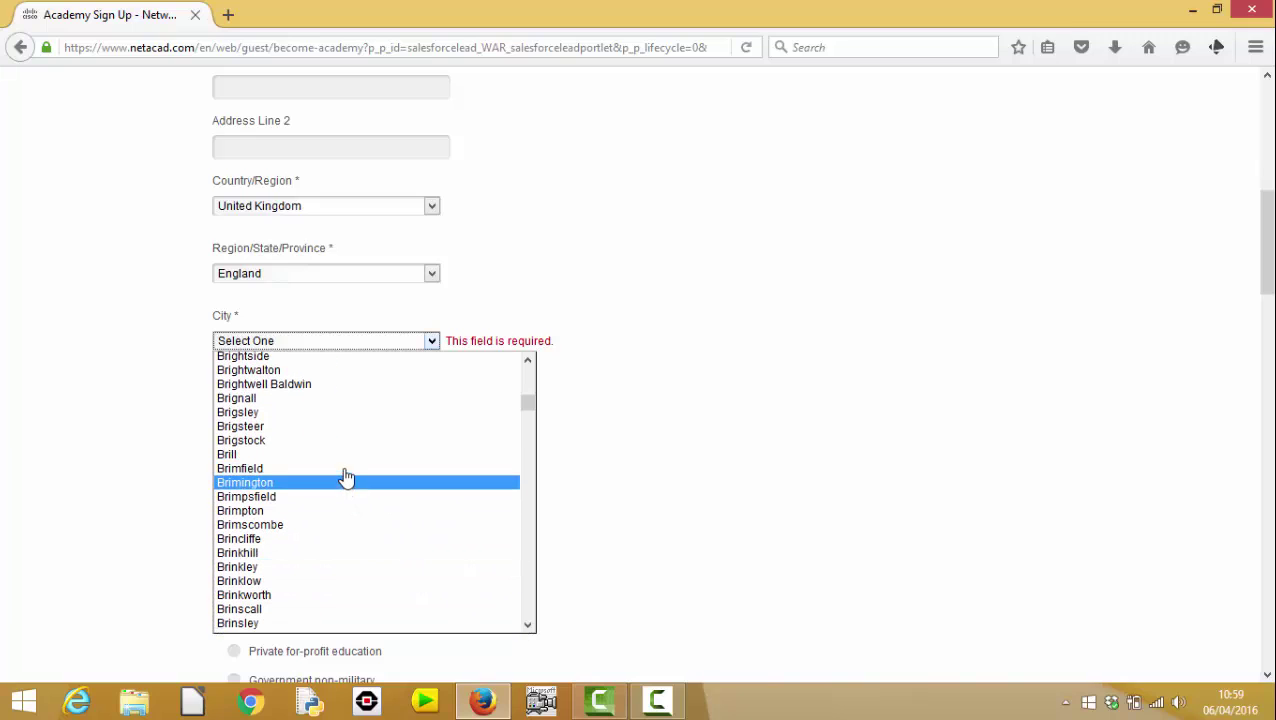
{"action": "left_click", "coordinate": [529, 627]}
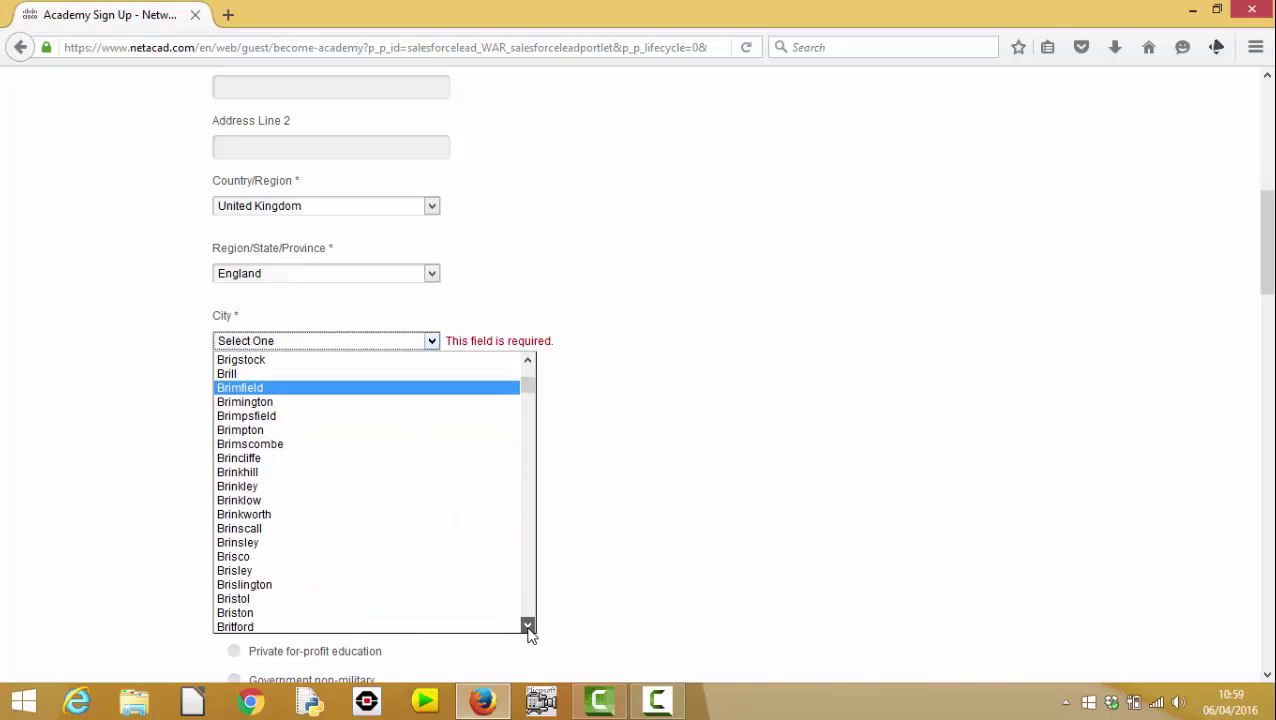
{"action": "left_click", "coordinate": [529, 362]}
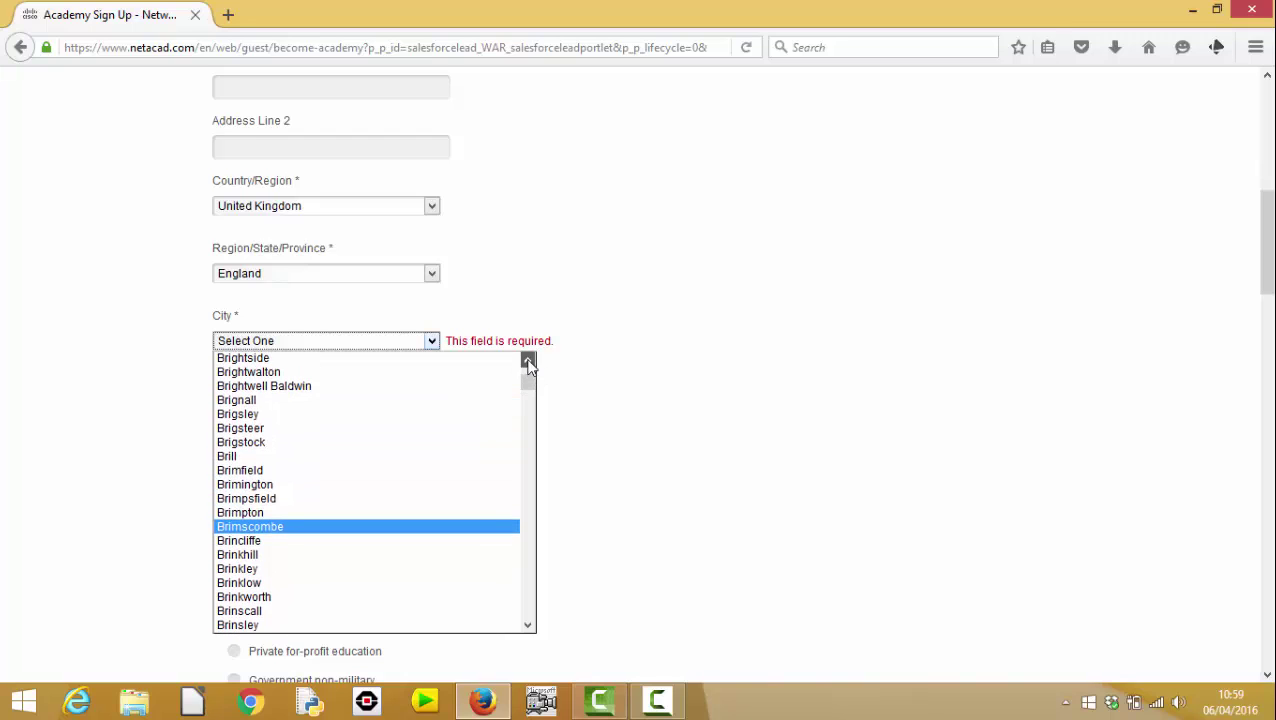
{"action": "left_click", "coordinate": [529, 362]}
{"action": "left_click", "coordinate": [529, 362]}
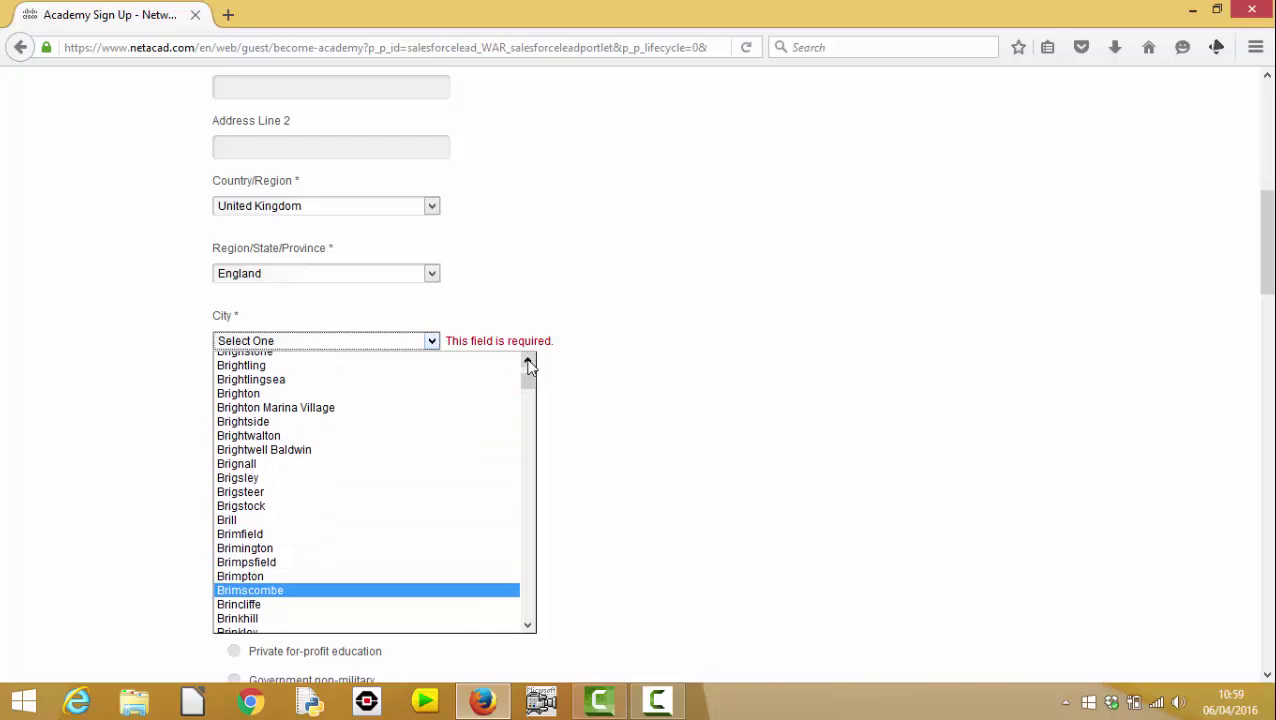
{"action": "left_click", "coordinate": [529, 362]}
{"action": "left_click", "coordinate": [529, 362]}
{"action": "left_click", "coordinate": [529, 362]}
{"action": "left_click", "coordinate": [529, 362]}
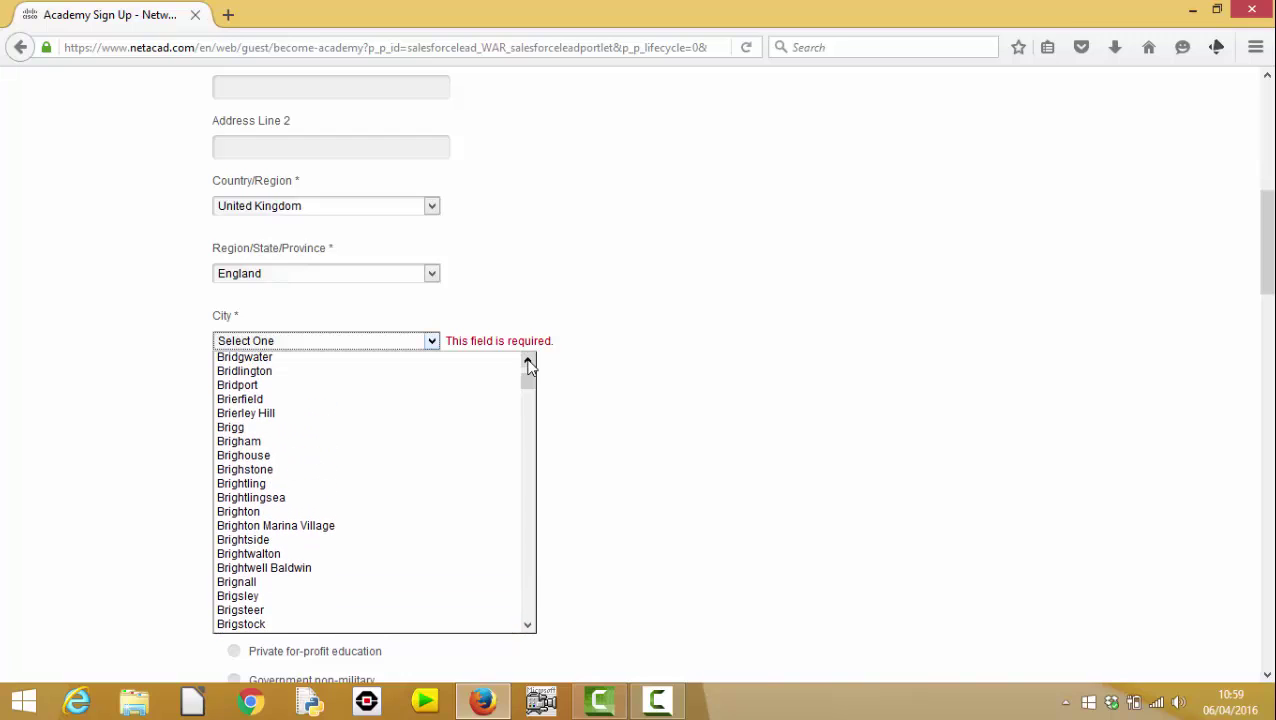
{"action": "left_click", "coordinate": [529, 362]}
{"action": "left_click", "coordinate": [529, 362]}
{"action": "left_click", "coordinate": [529, 362]}
{"action": "left_click", "coordinate": [529, 362]}
{"action": "left_click", "coordinate": [529, 362]}
{"action": "left_click", "coordinate": [529, 362]}
{"action": "left_click", "coordinate": [529, 362]}
{"action": "left_click", "coordinate": [529, 362]}
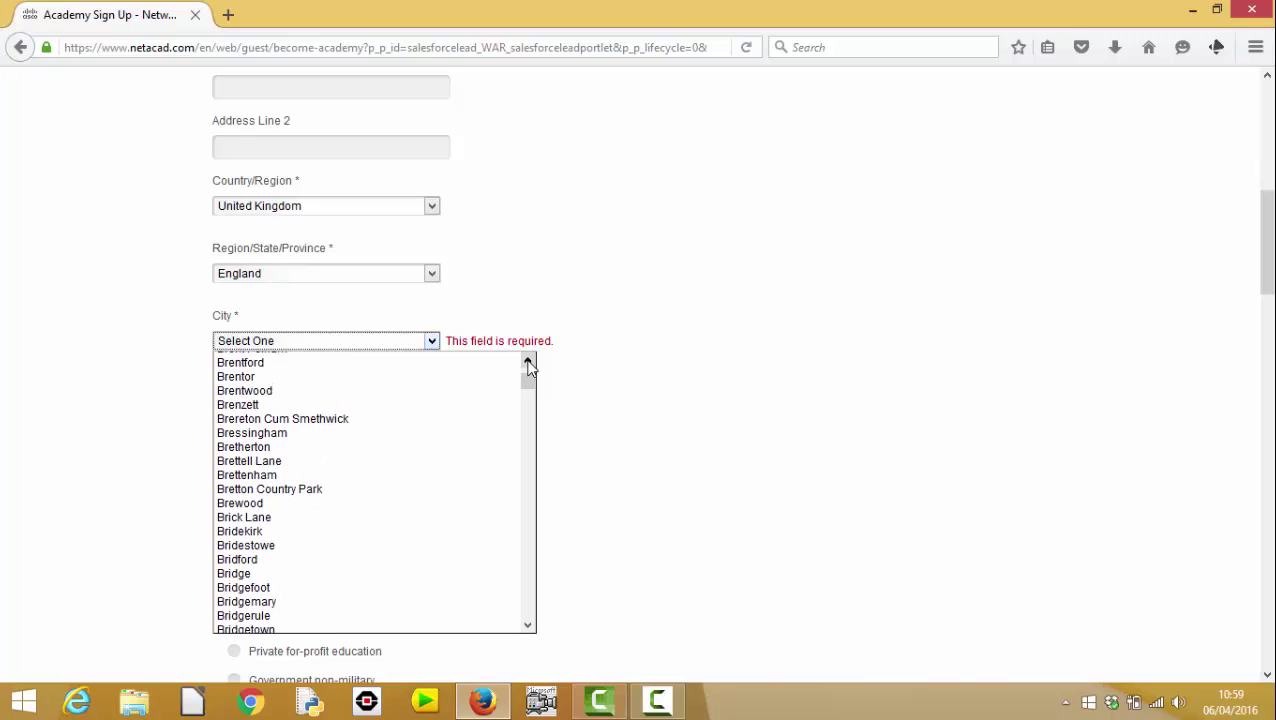
{"action": "left_click", "coordinate": [528, 626]}
{"action": "left_click", "coordinate": [529, 626]}
{"action": "left_click", "coordinate": [529, 626]}
{"action": "left_click", "coordinate": [529, 626]}
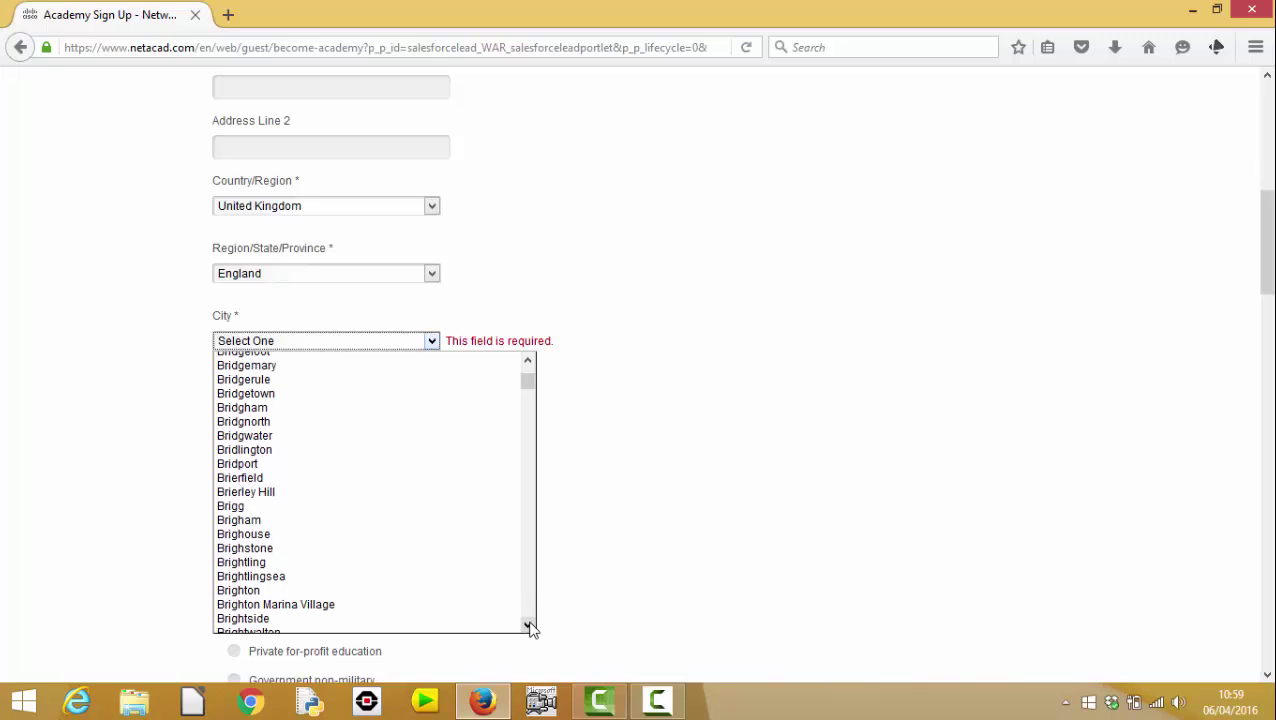
{"action": "left_click", "coordinate": [530, 624]}
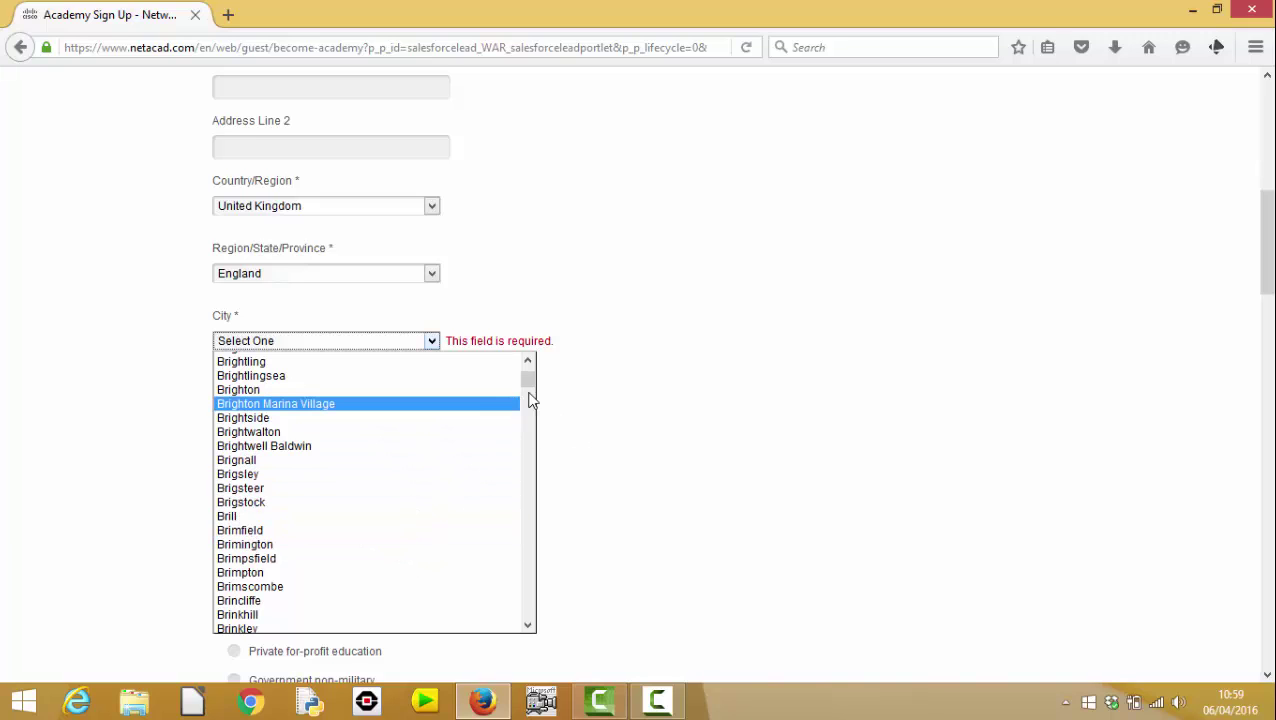
{"action": "left_click", "coordinate": [529, 362]}
{"action": "left_click", "coordinate": [529, 362]}
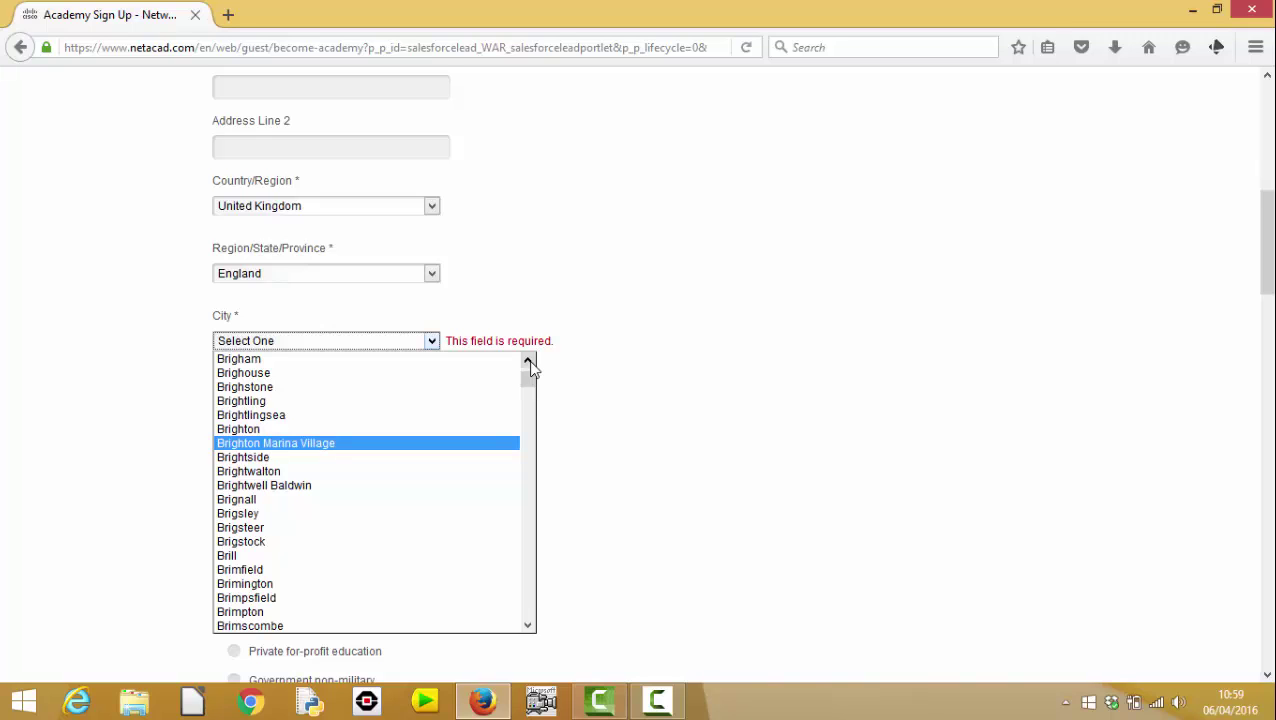
{"action": "left_click_drag", "start_coordinate": [529, 362], "coordinate": [529, 410]}
{"action": "left_click", "coordinate": [527, 407]}
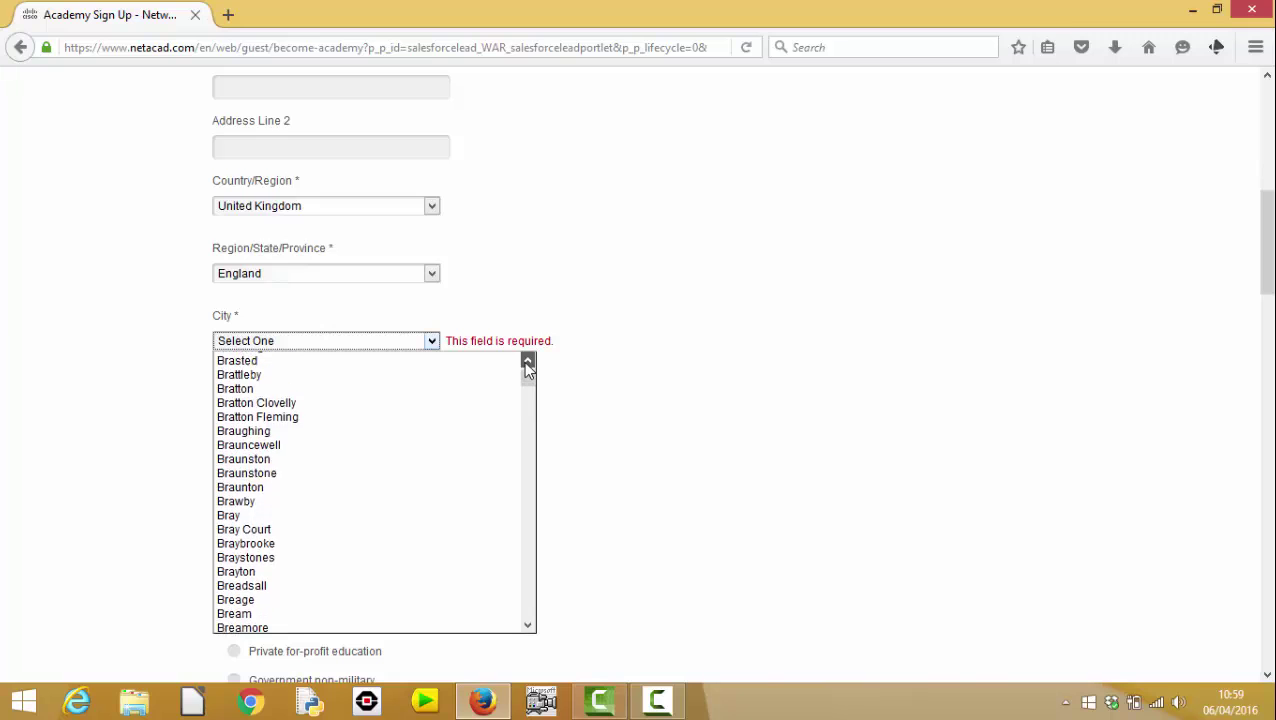
{"action": "left_click_drag", "start_coordinate": [527, 366], "coordinate": [497, 379]}
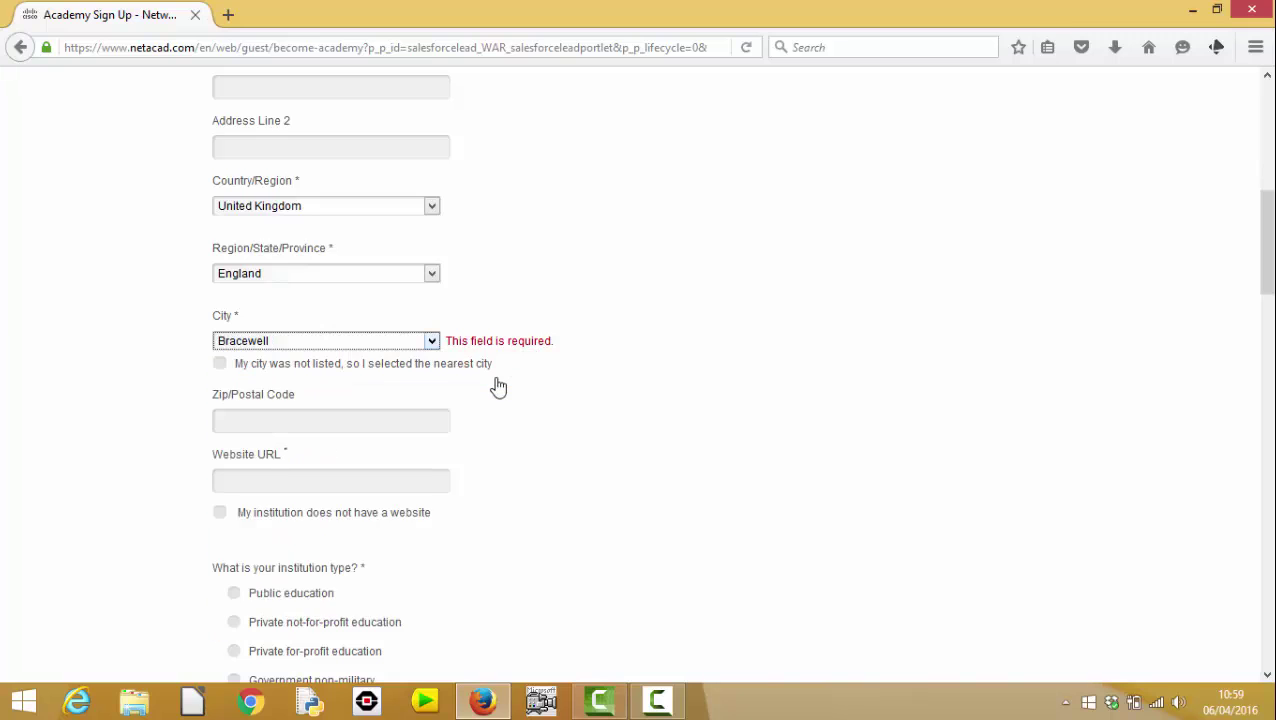
- Change the institution's city to Blidworth
{"action": "type", "text": "bou"}
{"action": "key", "text": "Up"}
{"action": "key", "text": "Up"}
{"action": "key", "text": "Up"}
{"action": "key", "text": "Up"}
{"action": "key", "text": "Up"}
{"action": "key", "text": "Up"}
{"action": "key", "text": "Up"}
{"action": "key", "text": "Up"}
{"action": "key", "text": "Up"}
{"action": "key", "text": "Up"}
{"action": "key", "text": "Up"}
{"action": "key", "text": "Up"}
{"action": "key", "text": "Up"}
{"action": "key", "text": "Up"}
{"action": "key", "text": "Up"}
{"action": "key", "text": "Up"}
{"action": "key", "text": "Up"}
{"action": "key", "text": "Up"}
{"action": "key", "text": "Up"}
{"action": "left_click", "coordinate": [430, 345]}
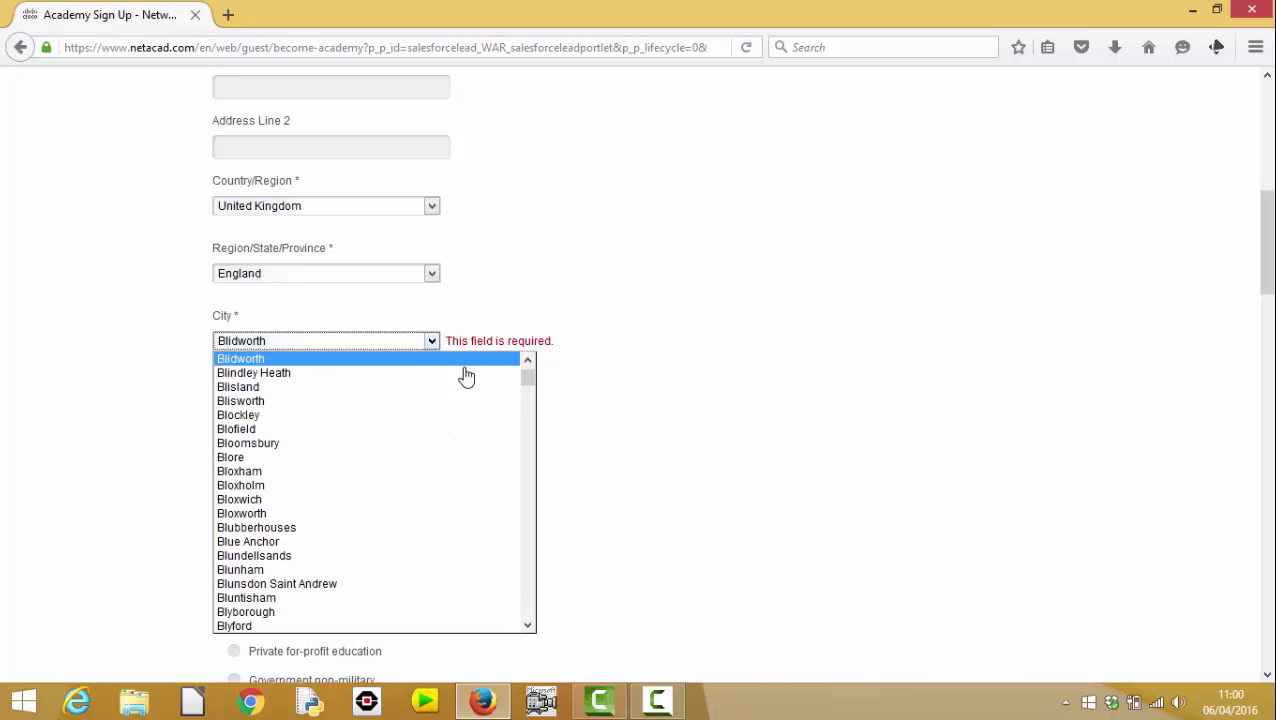
{"action": "left_click", "coordinate": [527, 360]}
{"action": "left_click_drag", "start_coordinate": [527, 360], "coordinate": [527, 360]}
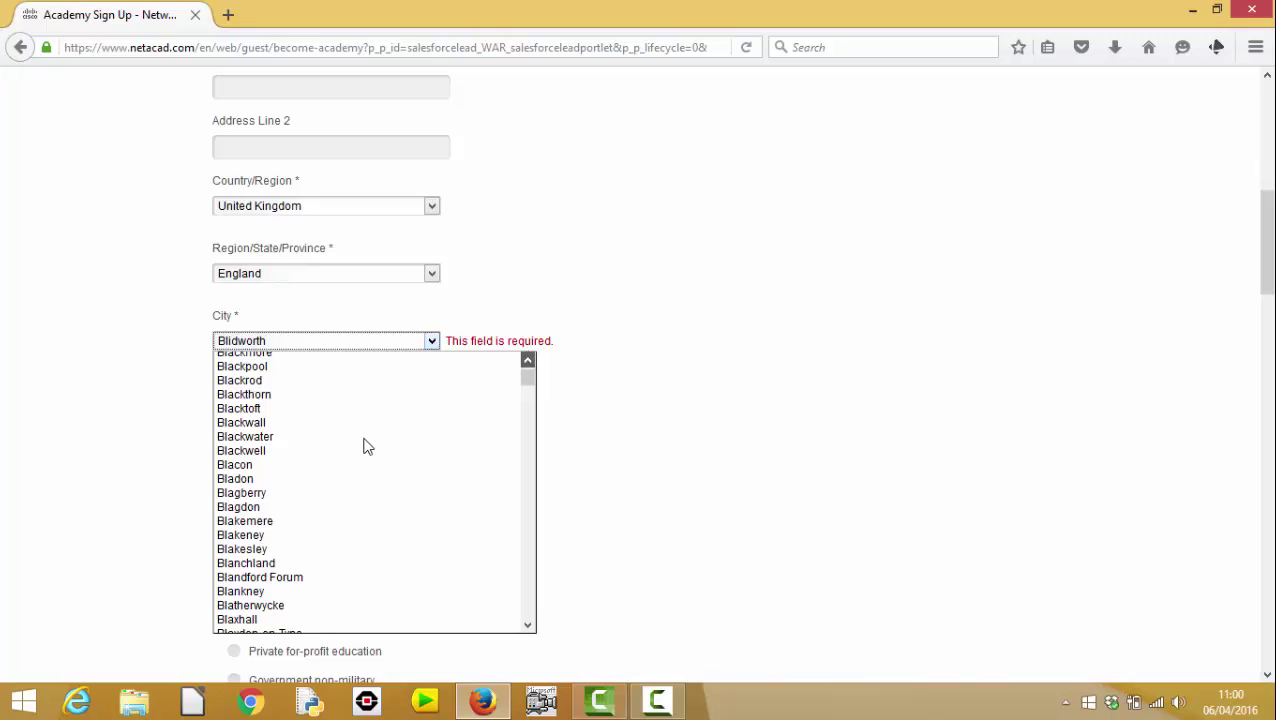
{"action": "key", "text": "Return"}
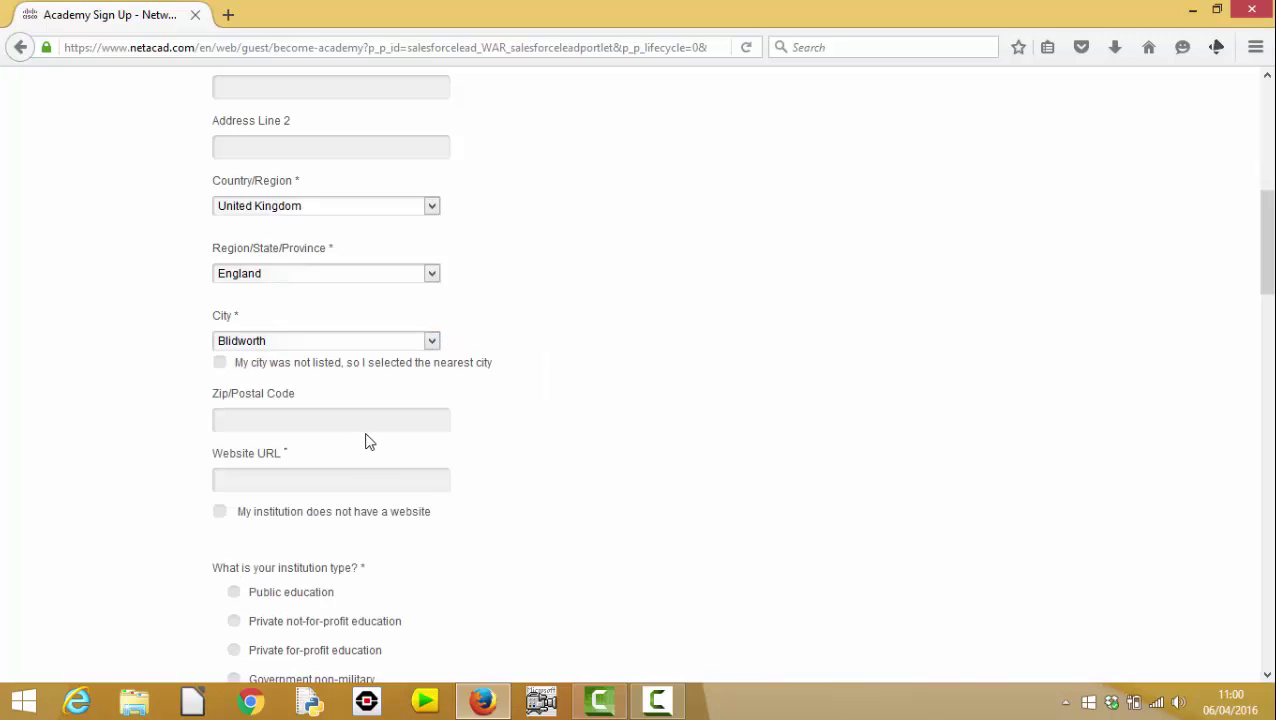
- Set the institution's city to Birmingham
{"action": "left_click", "coordinate": [433, 344]}
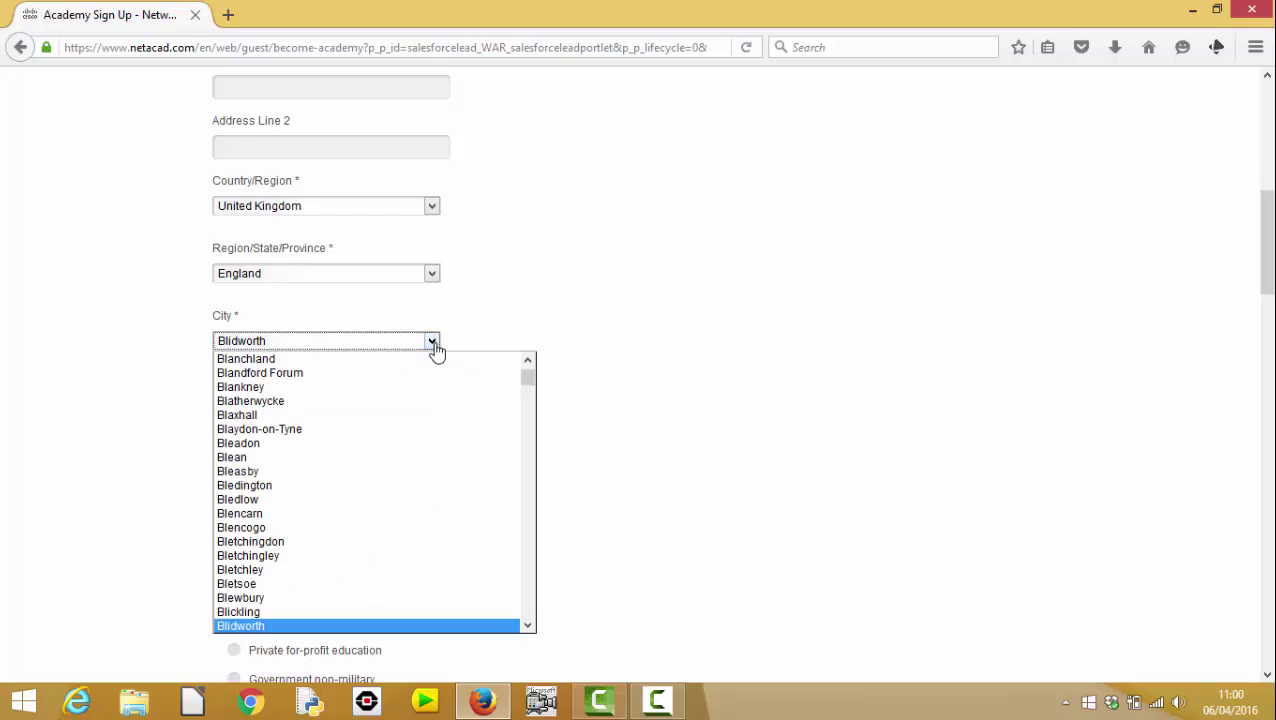
{"action": "left_click", "coordinate": [528, 360]}
{"action": "left_click_drag", "start_coordinate": [530, 362], "coordinate": [530, 362]}
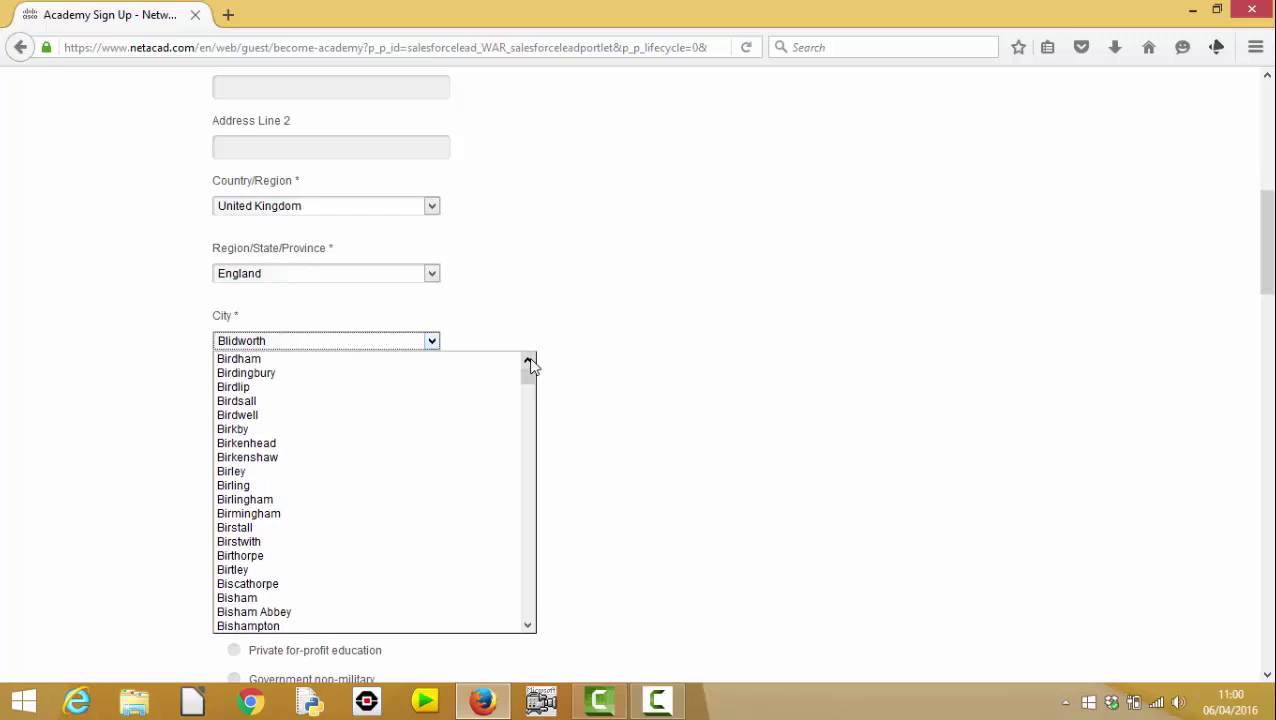
{"action": "left_click", "coordinate": [328, 514]}
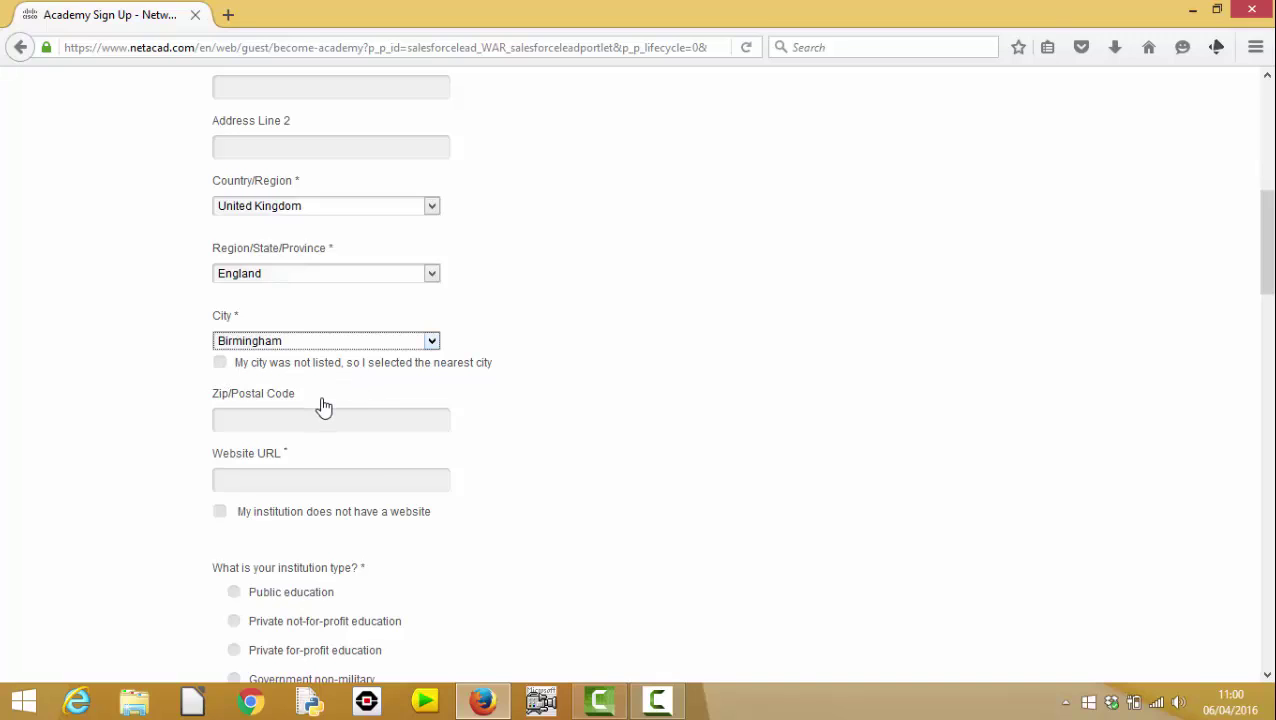
- Mark the city as not listed with the nearest city selected, and clear that option again
{"action": "left_click", "coordinate": [280, 437]}
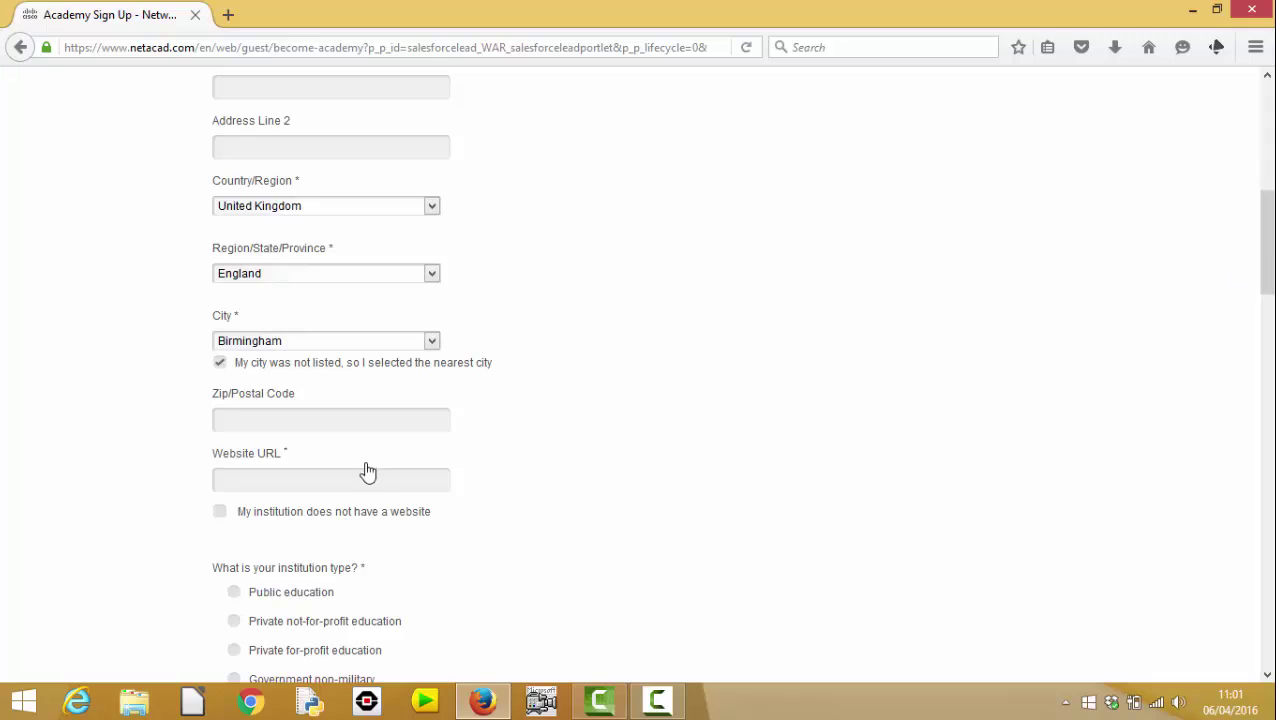
{"action": "scroll", "coordinate": [291, 490], "scroll_direction": "down", "scroll_amount": 1}
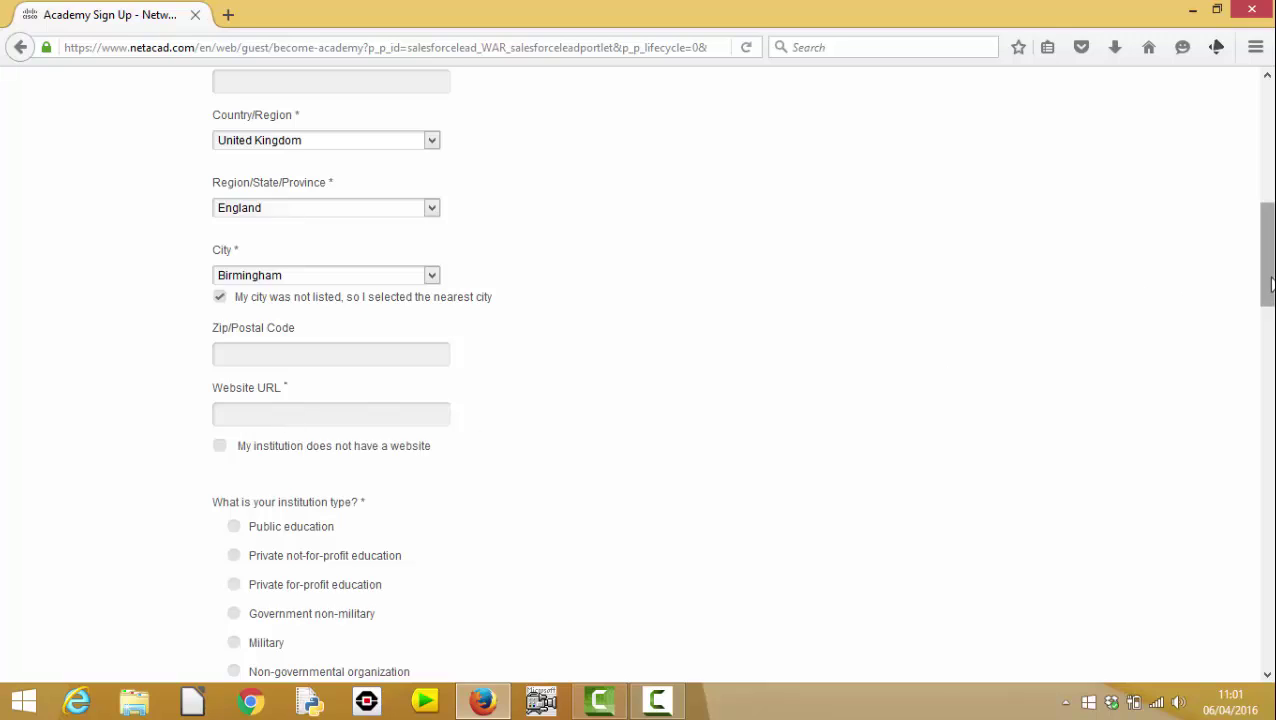
{"action": "left_click_drag", "start_coordinate": [1270, 285], "coordinate": [1270, 291]}
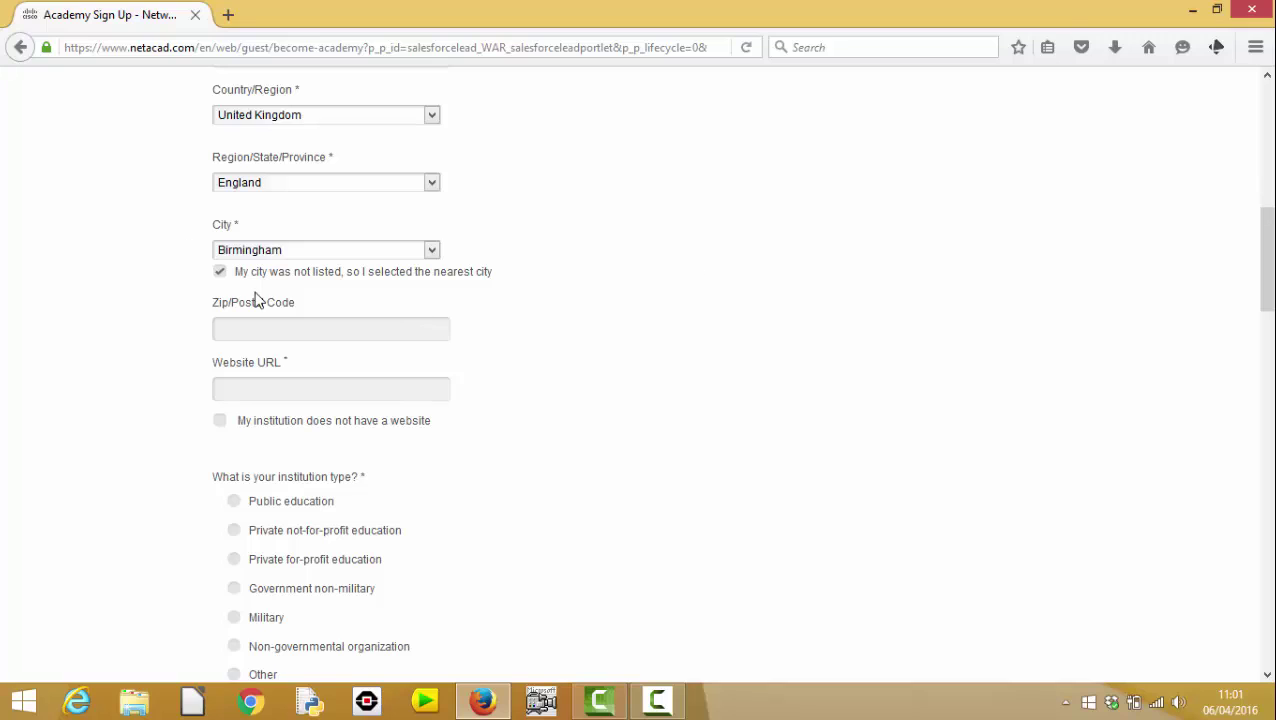
{"action": "left_click", "coordinate": [220, 274]}
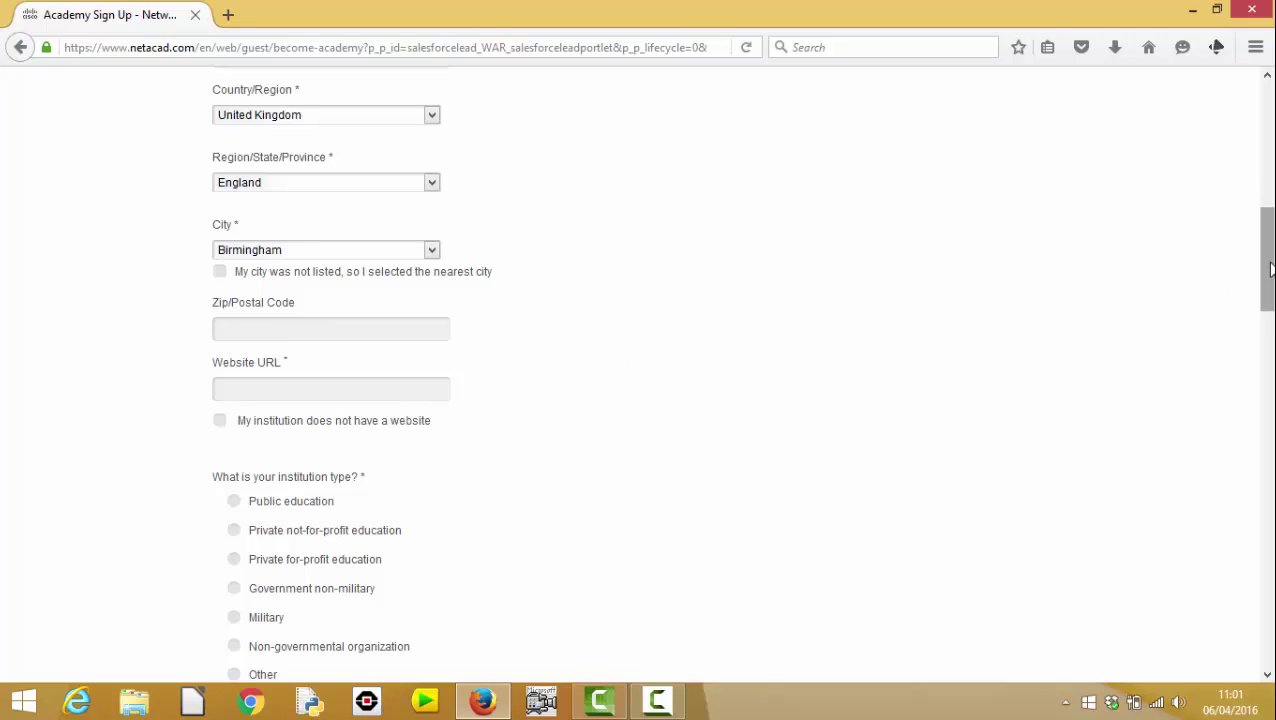
- Set the institution type to Public education, the students' primary goal to Other, and their starting age to less than 12 years old
{"action": "left_click_drag", "start_coordinate": [1271, 268], "coordinate": [1270, 321]}
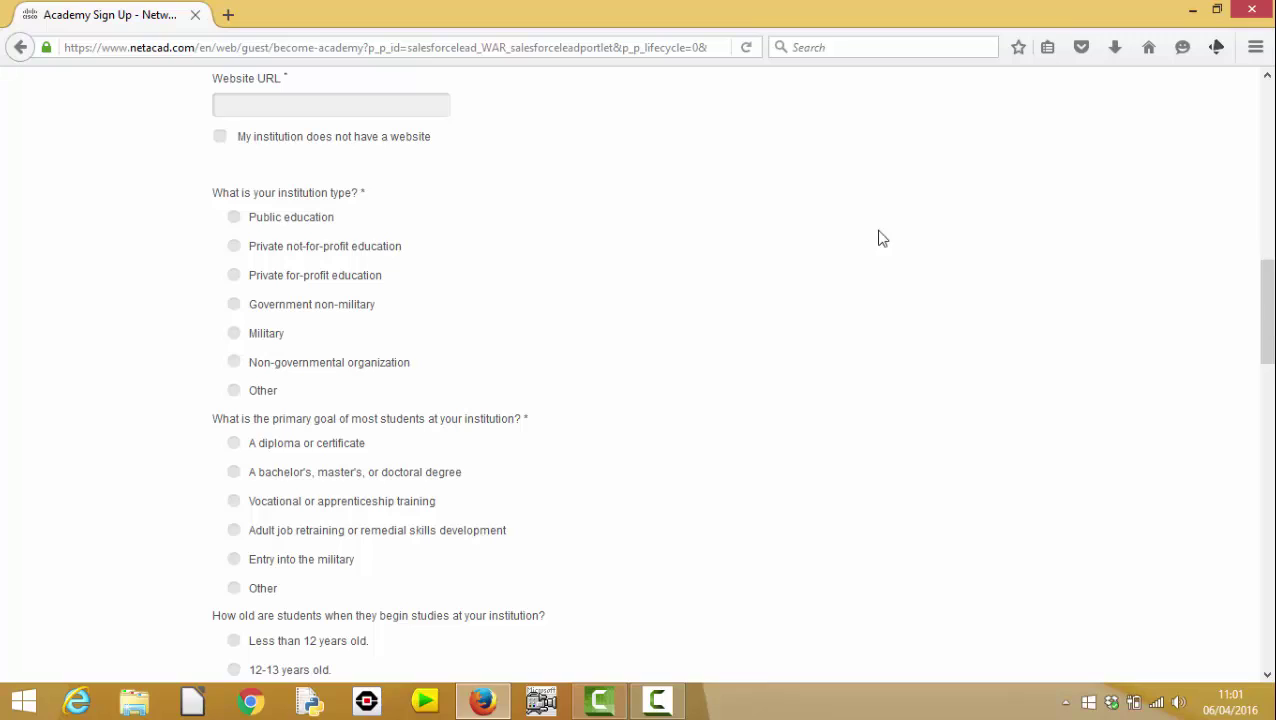
{"action": "left_click", "coordinate": [235, 219]}
{"action": "left_click", "coordinate": [235, 589]}
{"action": "left_click_drag", "start_coordinate": [1270, 332], "coordinate": [1270, 365]}
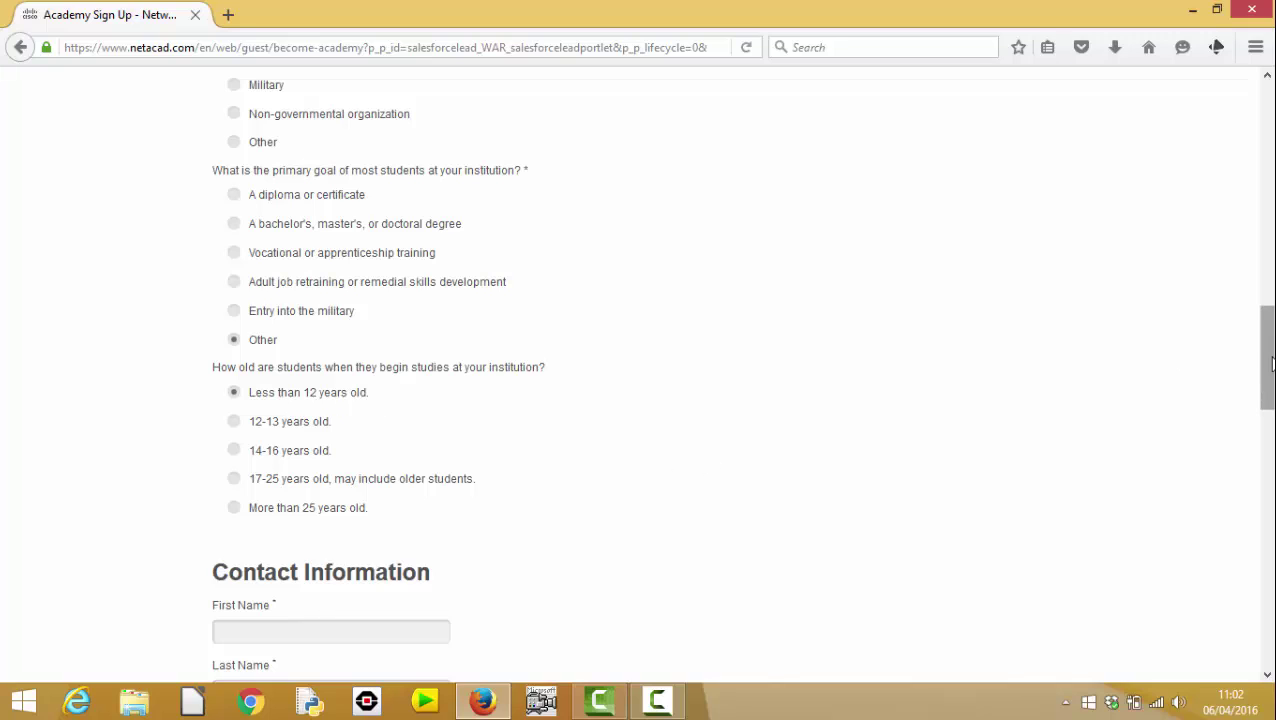
- Set the contact's preferred language to English
{"action": "left_click_drag", "start_coordinate": [1268, 365], "coordinate": [1248, 455]}
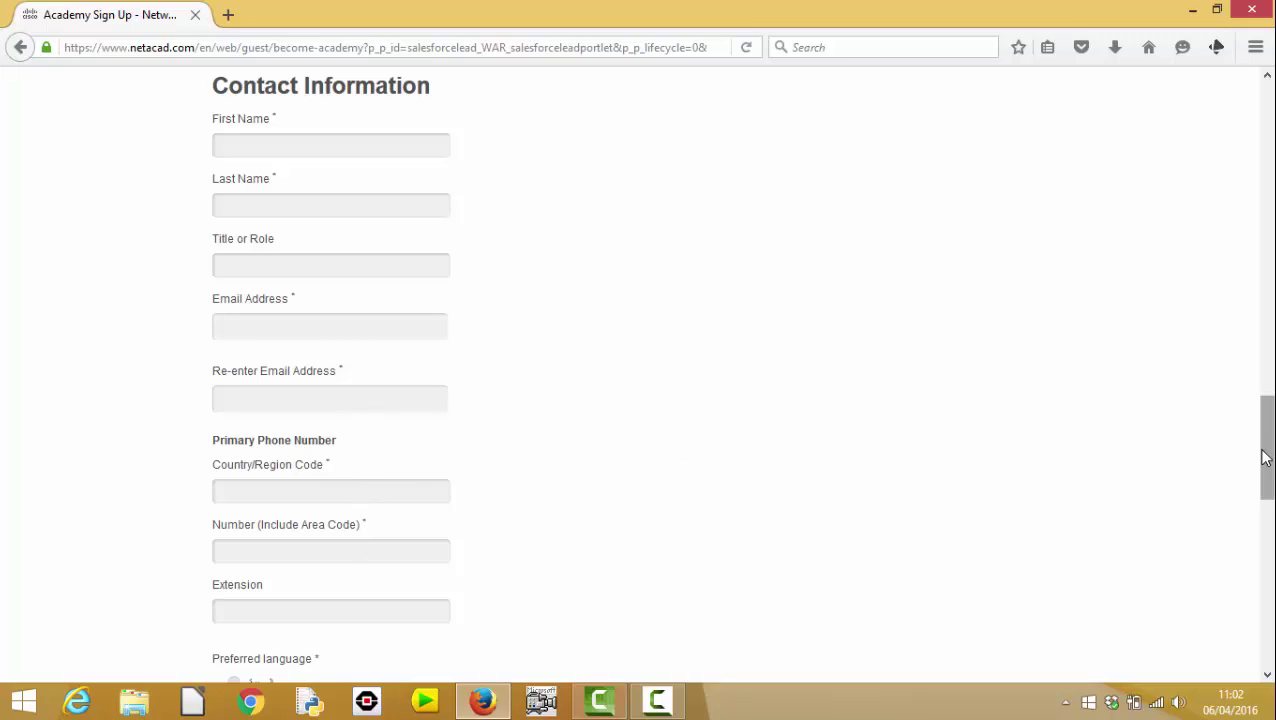
{"action": "scroll", "coordinate": [1265, 480], "scroll_direction": "down", "scroll_amount": 3}
{"action": "left_click_drag", "start_coordinate": [1263, 490], "coordinate": [1263, 505]}
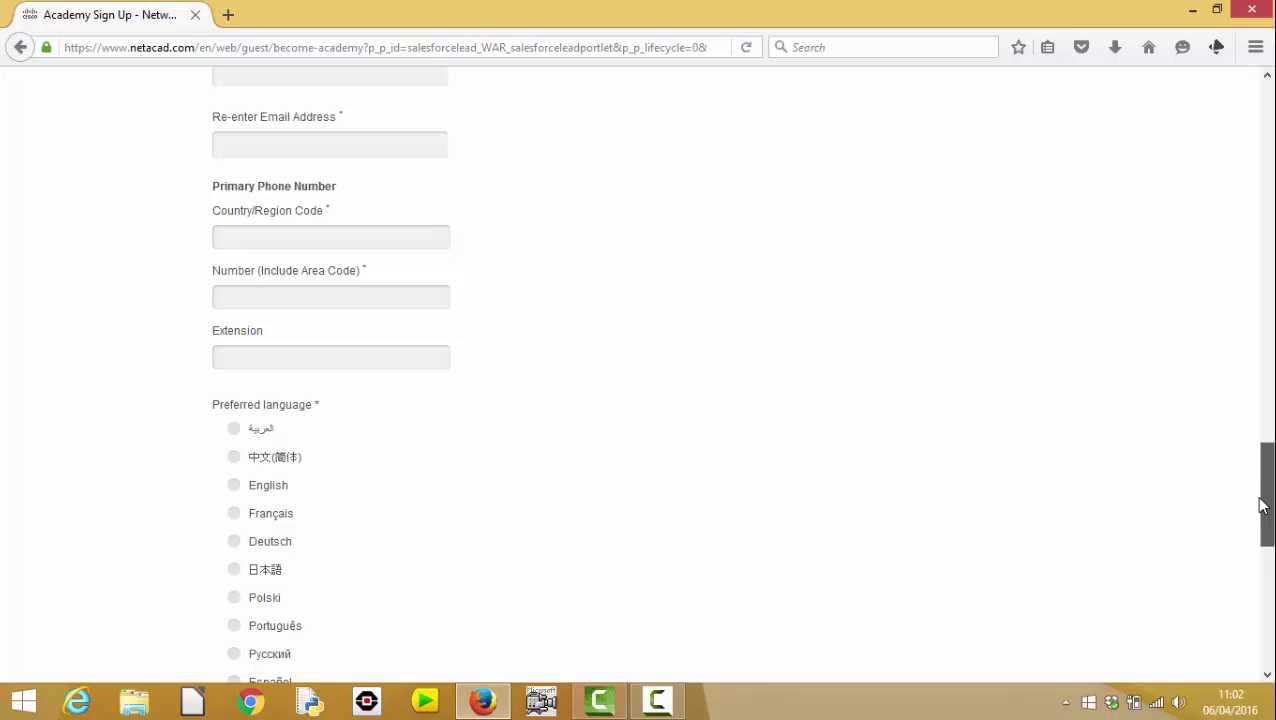
{"action": "left_click_drag", "start_coordinate": [1263, 505], "coordinate": [1255, 529]}
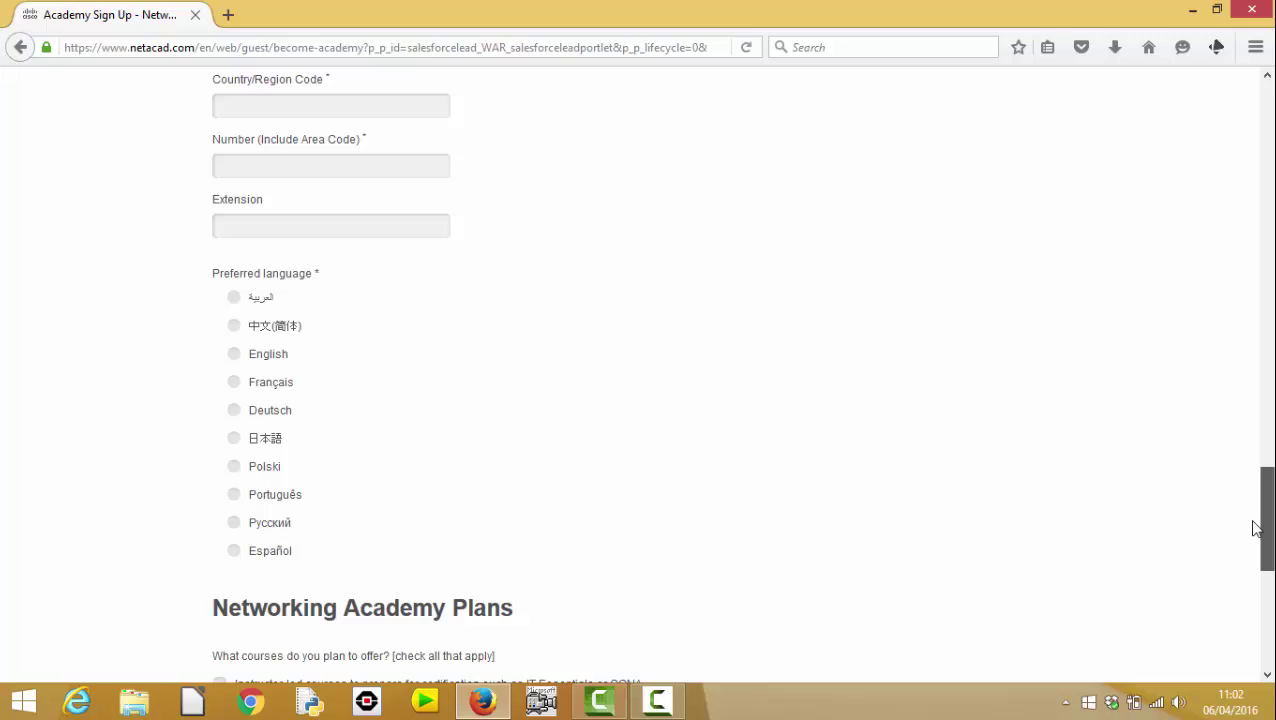
{"action": "left_click_drag", "start_coordinate": [1255, 529], "coordinate": [1249, 546]}
{"action": "left_click", "coordinate": [232, 252]}
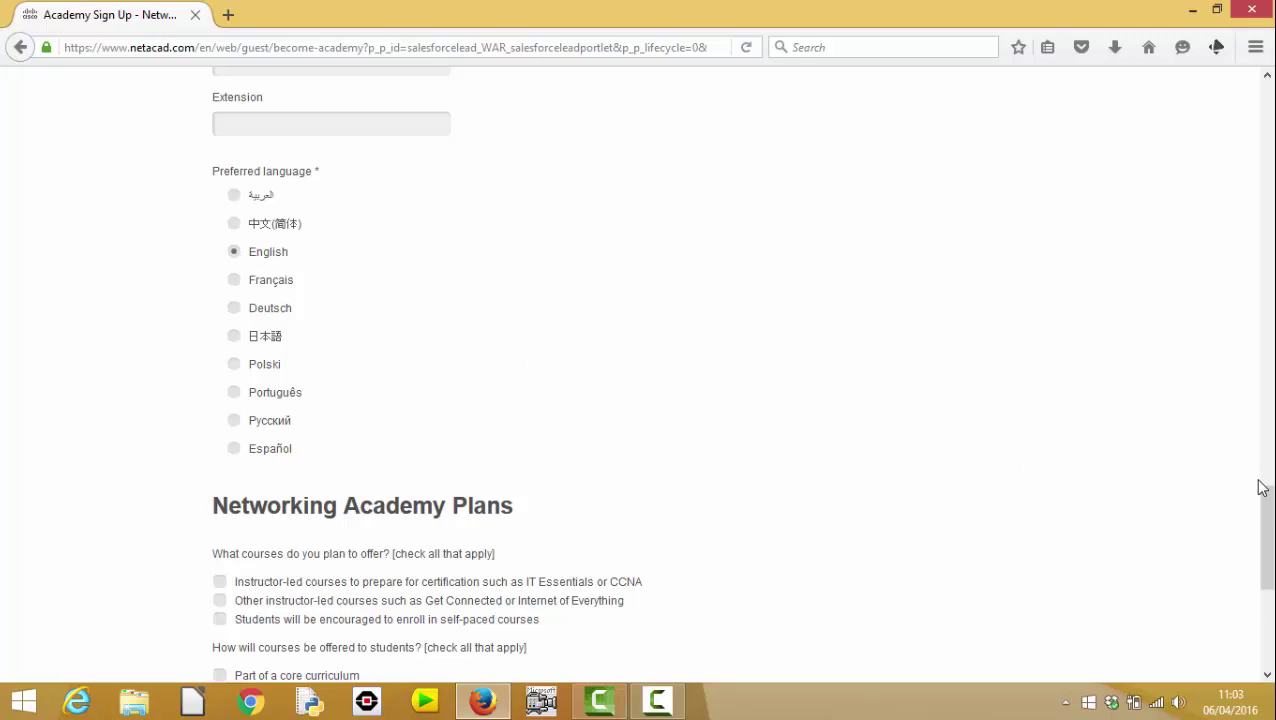
- Mark other instructor-led courses and self-paced courses as the planned offering, delivered as part of a core curriculum
{"action": "left_click_drag", "start_coordinate": [1268, 514], "coordinate": [1267, 542]}
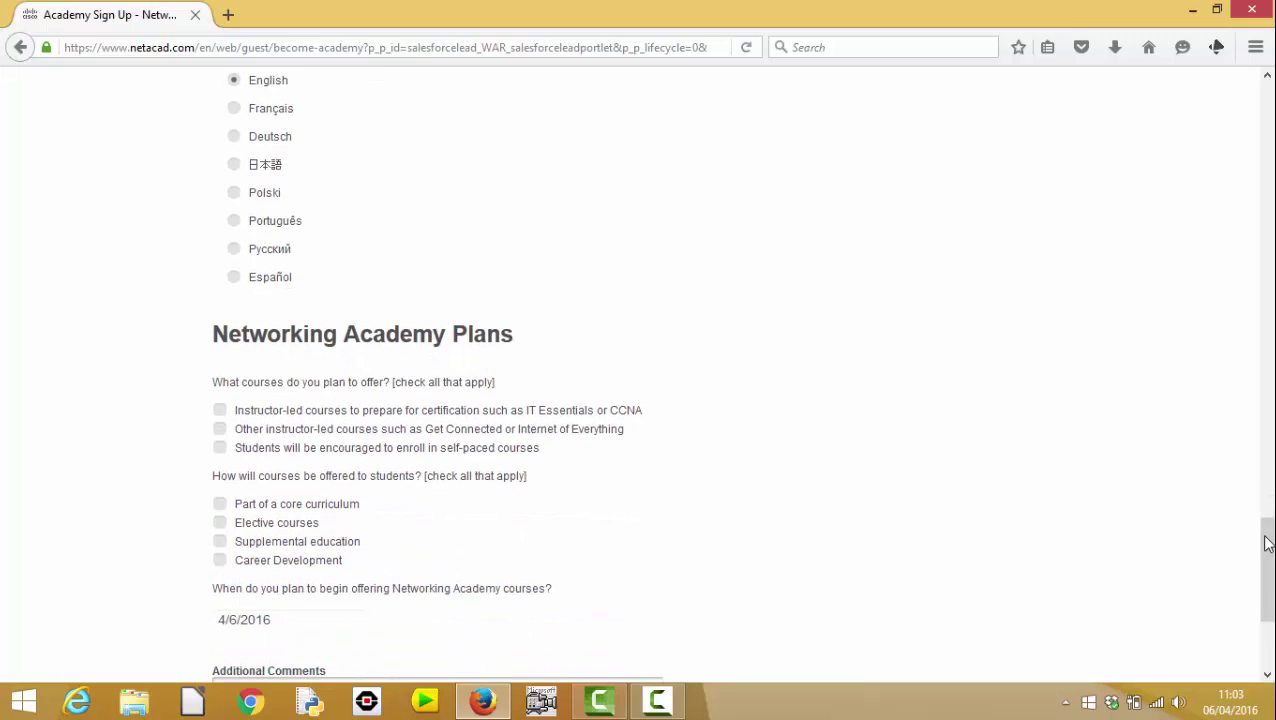
{"action": "left_click", "coordinate": [220, 447]}
{"action": "left_click", "coordinate": [499, 430]}
{"action": "left_click_drag", "start_coordinate": [1272, 551], "coordinate": [1272, 590]}
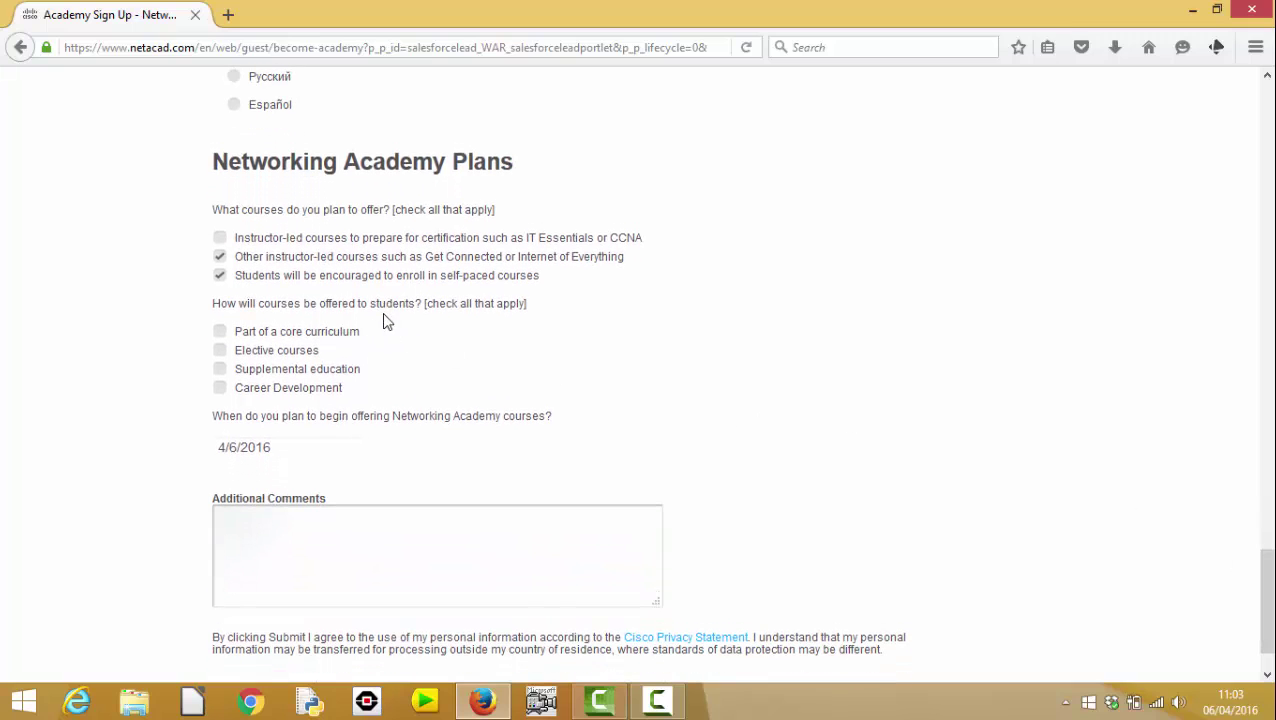
{"action": "left_click", "coordinate": [220, 333]}
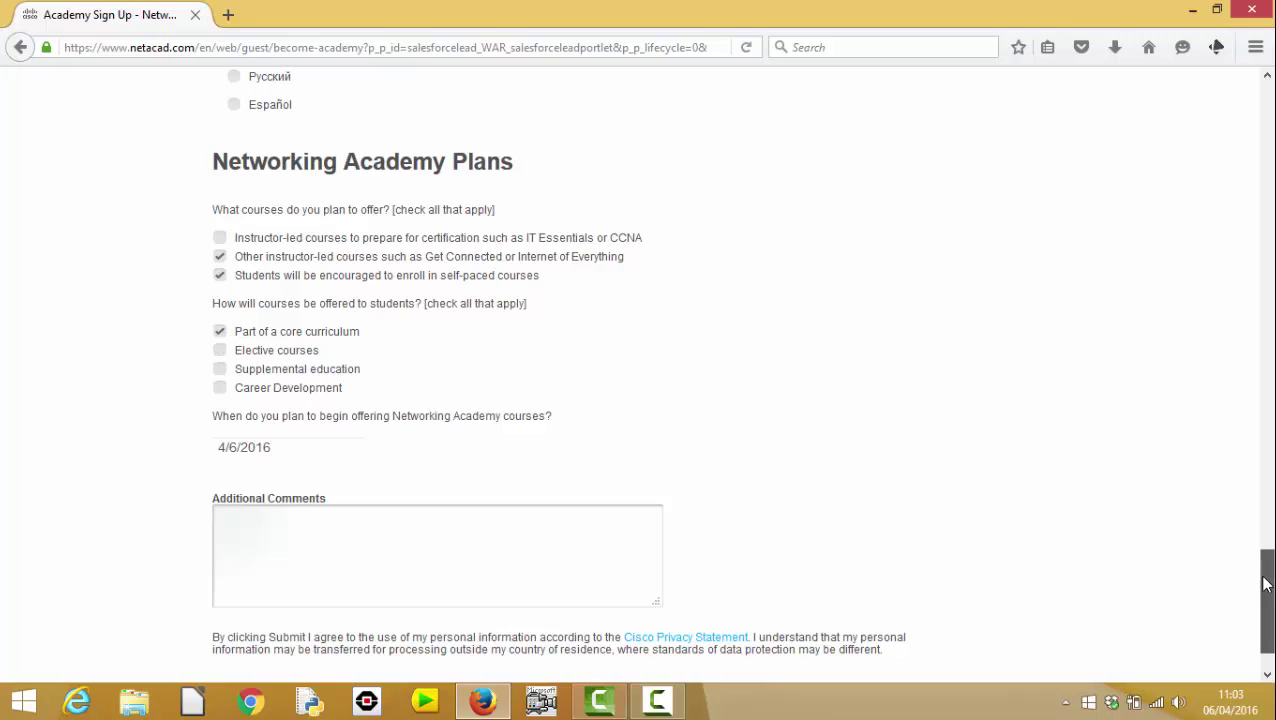
{"action": "scroll", "coordinate": [1266, 585], "scroll_direction": "down", "scroll_amount": 2}
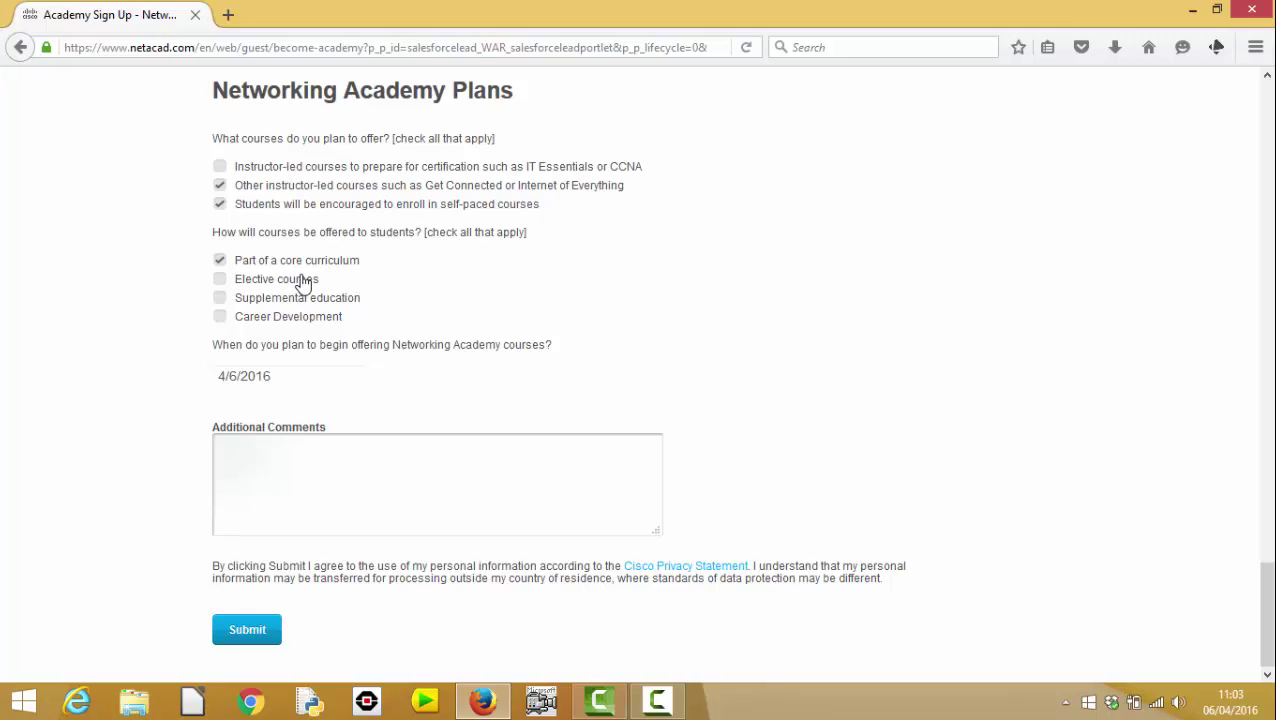
{"action": "left_click", "coordinate": [490, 466]}
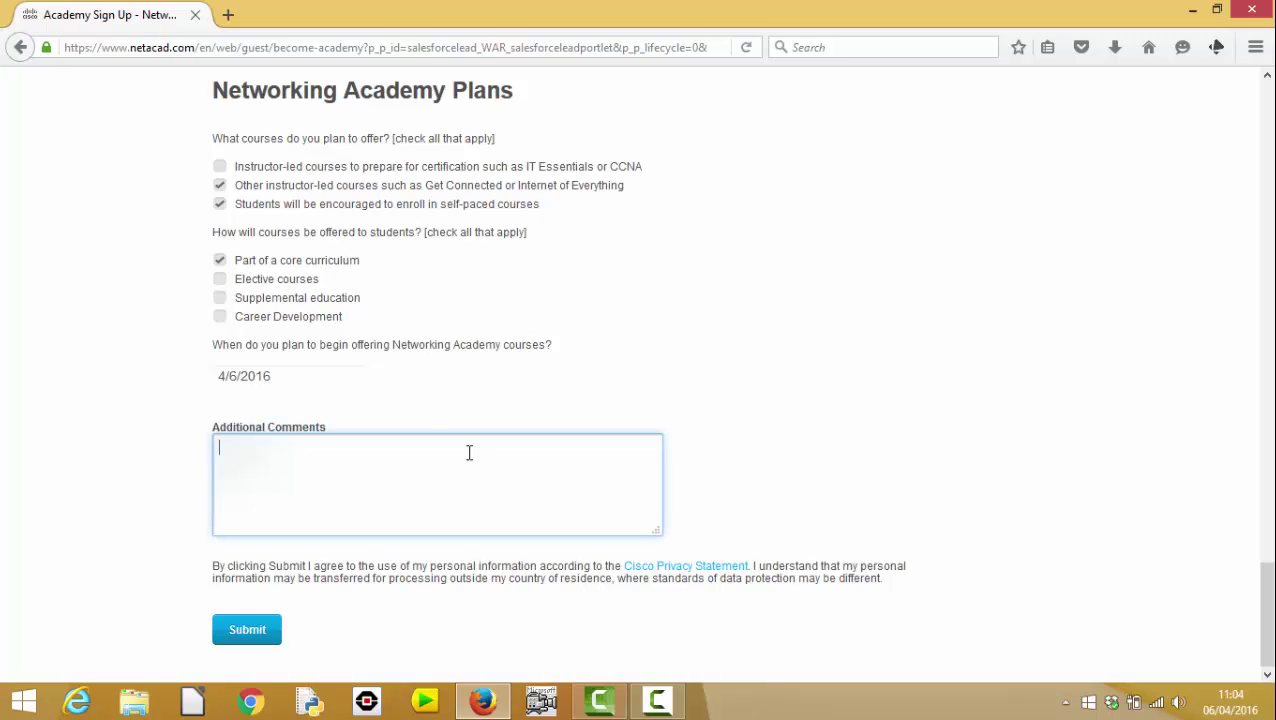
{"action": "left_click", "coordinate": [332, 376]}
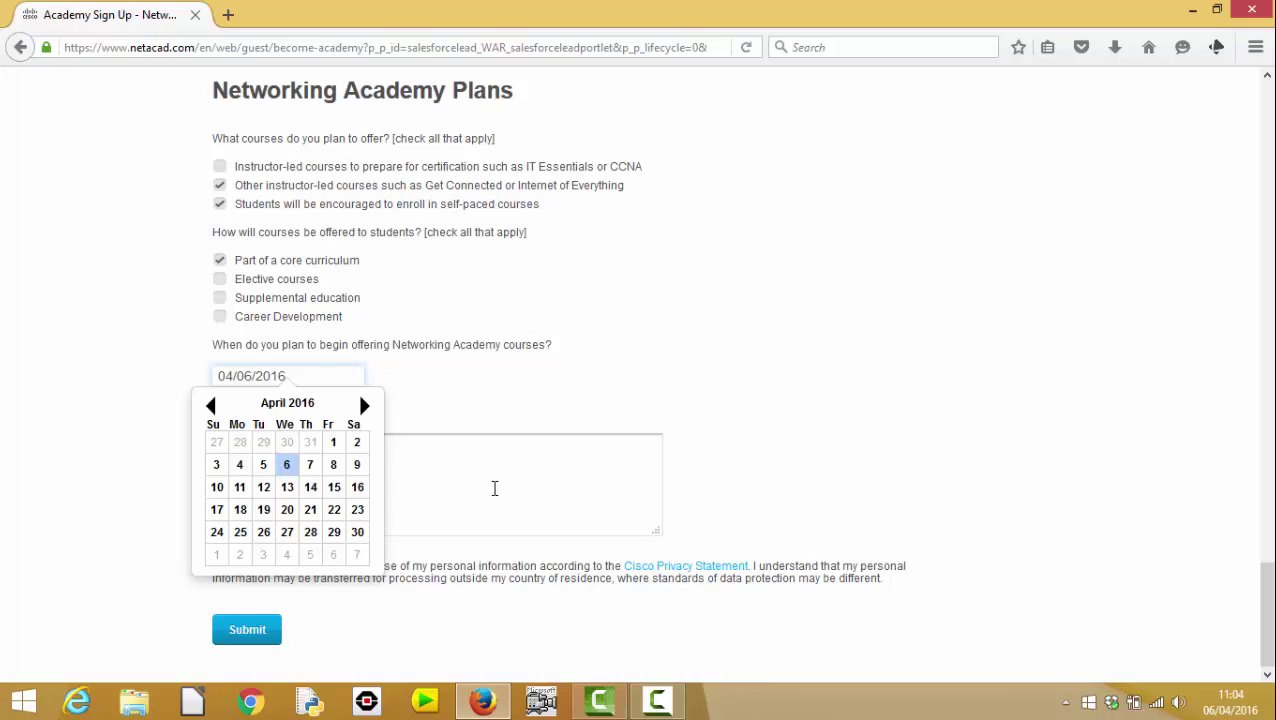
{"action": "left_click", "coordinate": [494, 488]}
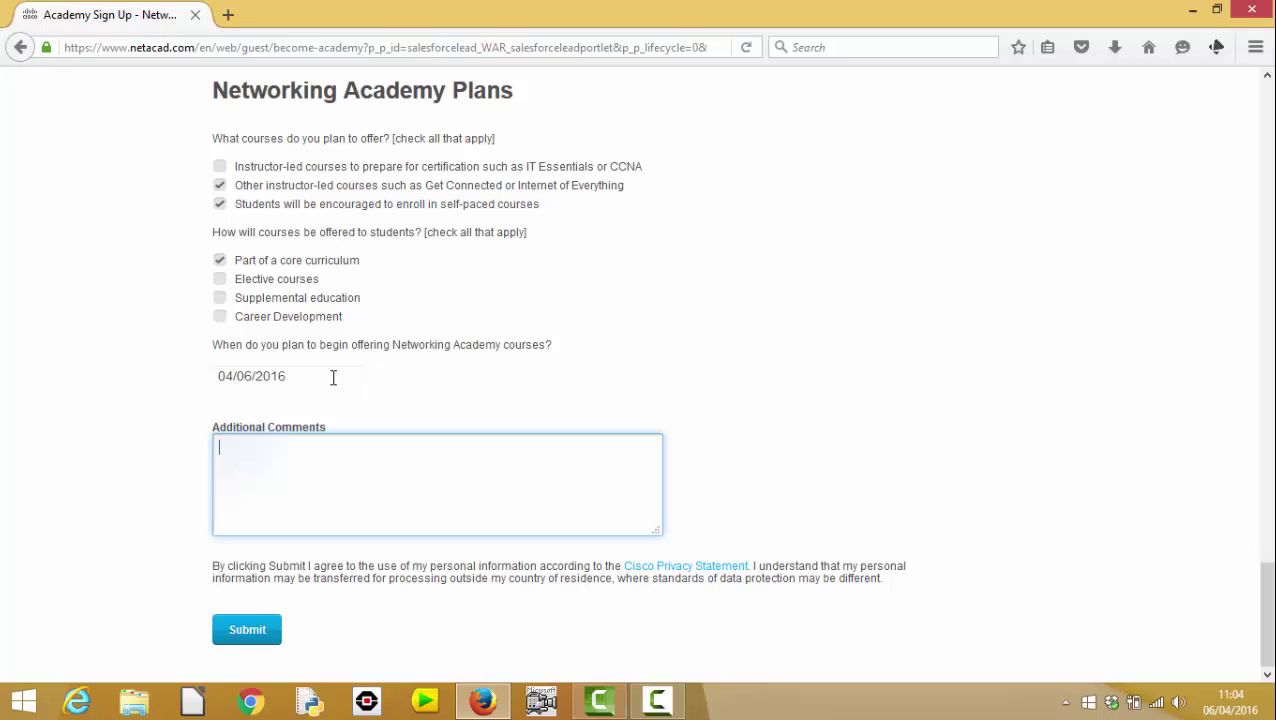
- Set the planned start date for offering Networking Academy courses to 5 September 2016
{"action": "left_click", "coordinate": [253, 376]}
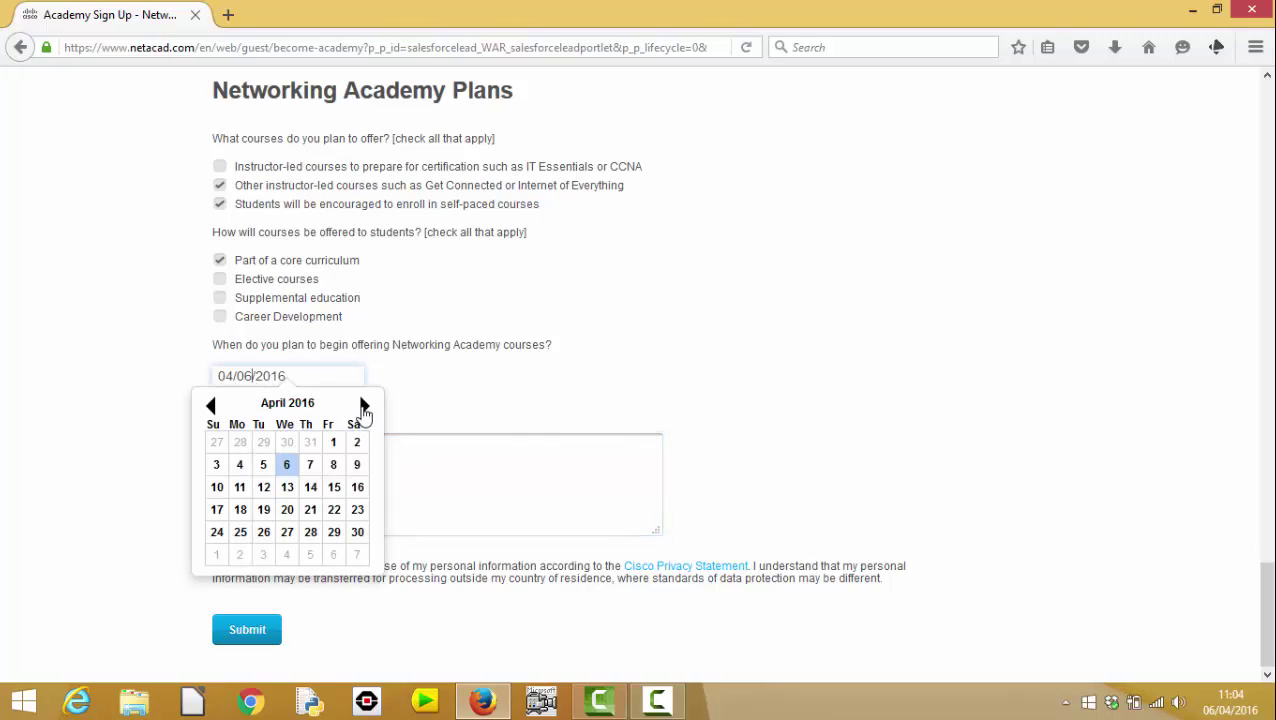
{"action": "left_click", "coordinate": [364, 406]}
{"action": "left_click", "coordinate": [364, 406]}
{"action": "left_click", "coordinate": [364, 406]}
{"action": "left_click", "coordinate": [364, 406]}
{"action": "left_click", "coordinate": [364, 406]}
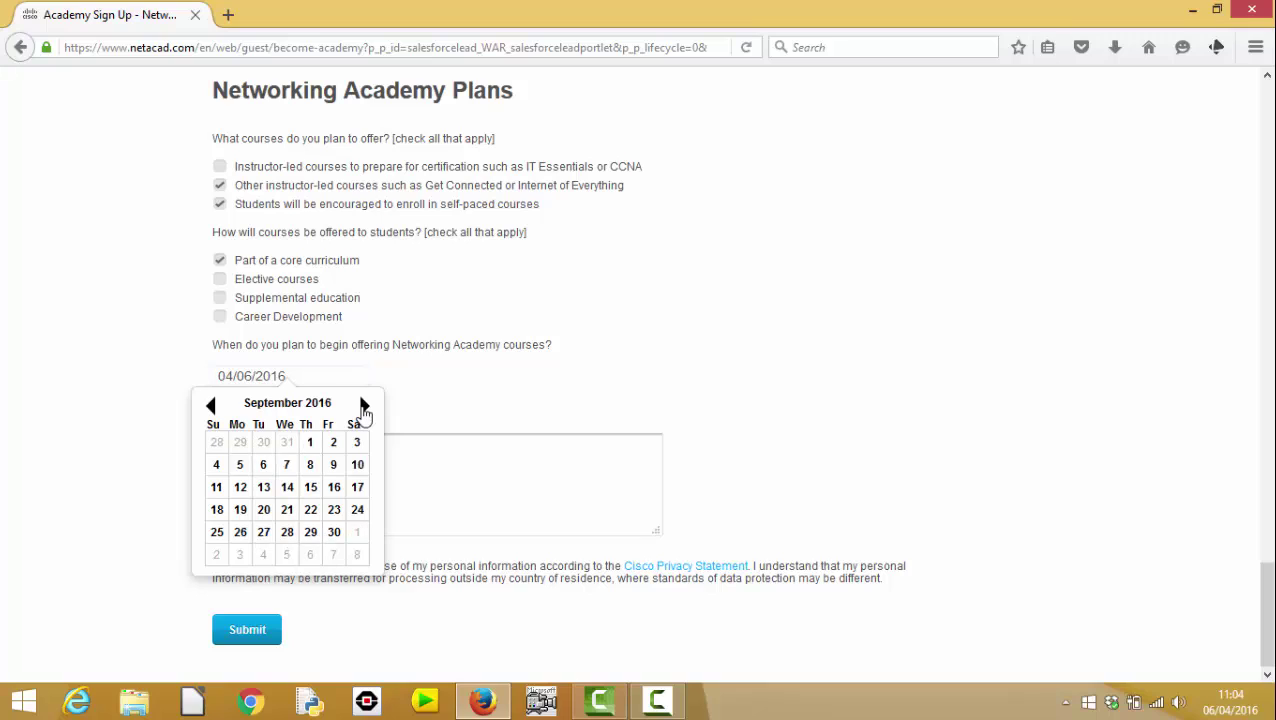
{"action": "left_click", "coordinate": [240, 466]}
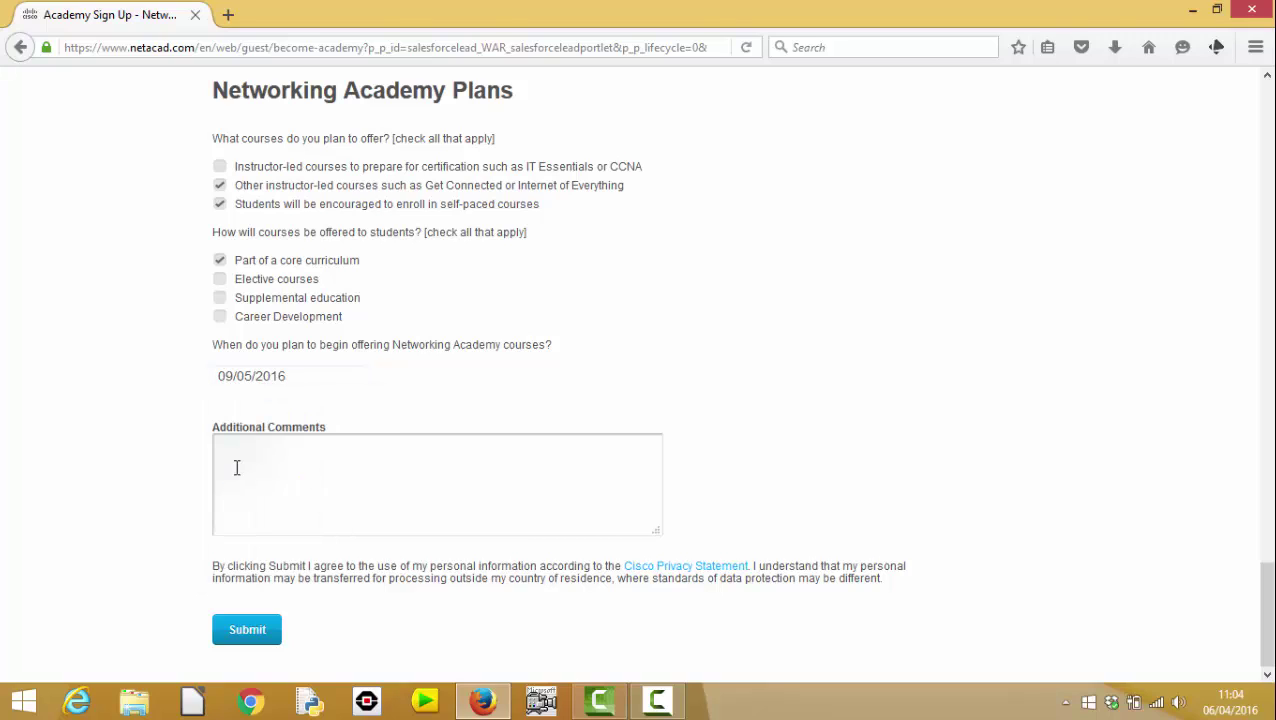
- Enter "Computing for School Application" as the additional comments, correcting the misspelled word School
{"action": "left_click", "coordinate": [299, 475]}
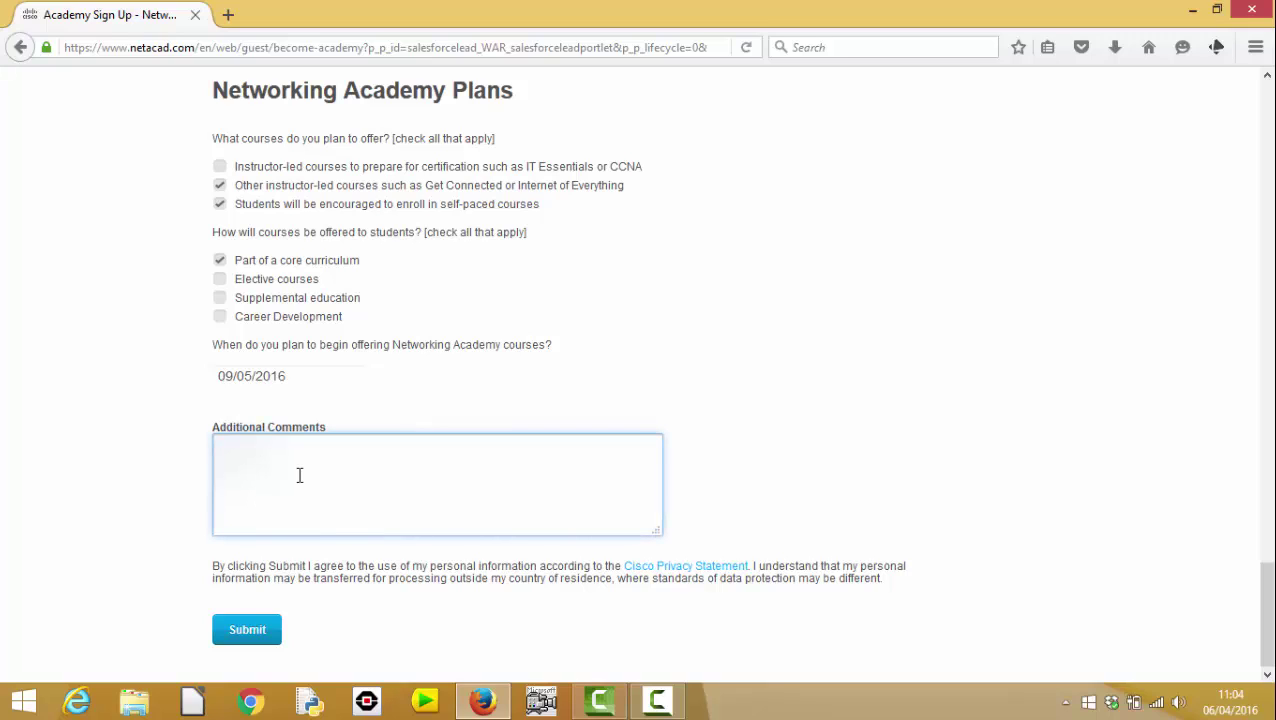
{"action": "type", "text": "Computing for Achool"}
{"action": "key", "text": "Left"}
{"action": "key", "text": "Left"}
{"action": "key", "text": "Left"}
{"action": "key", "text": "Left"}
{"action": "key", "text": "Left"}
{"action": "key", "text": "Left"}
{"action": "key", "text": "BackSpace"}
{"action": "type", "text": "S"}
{"action": "key", "text": "Right"}
{"action": "key", "text": "Right"}
{"action": "key", "text": "Right"}
{"action": "key", "text": "Right"}
{"action": "key", "text": "Right"}
{"action": "key", "text": "Right"}
{"action": "type", "text": "Application"}
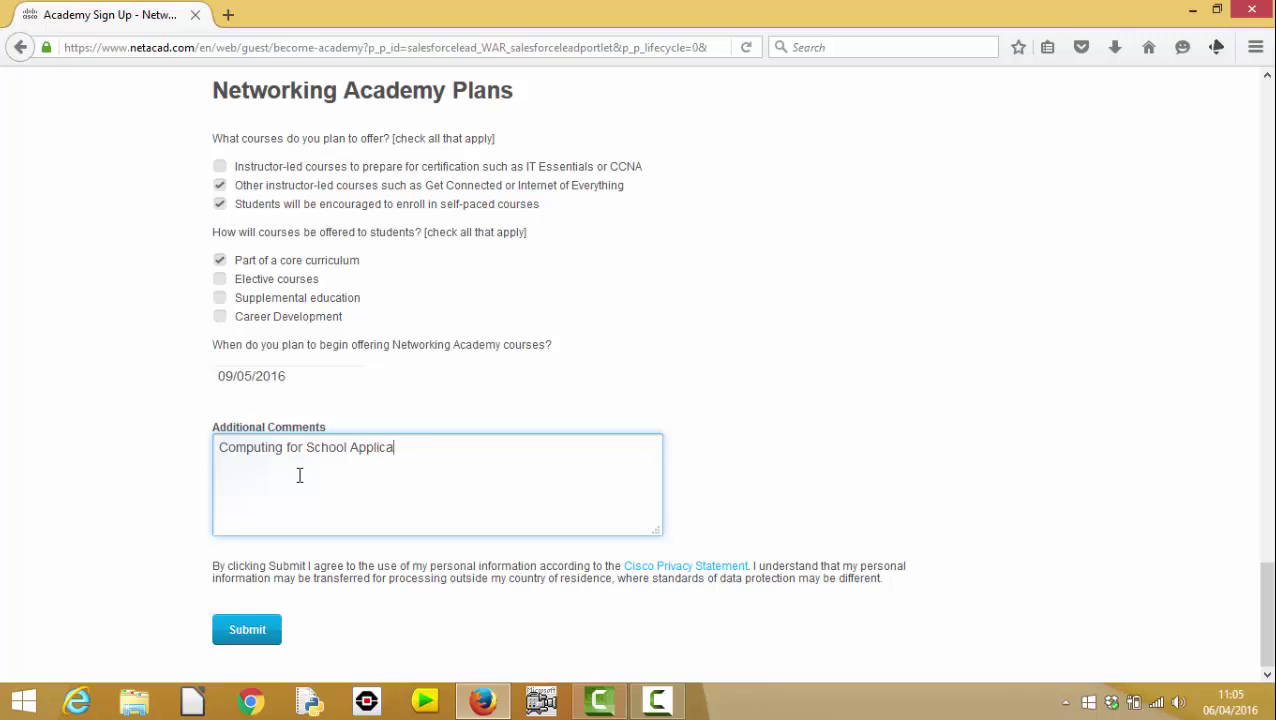